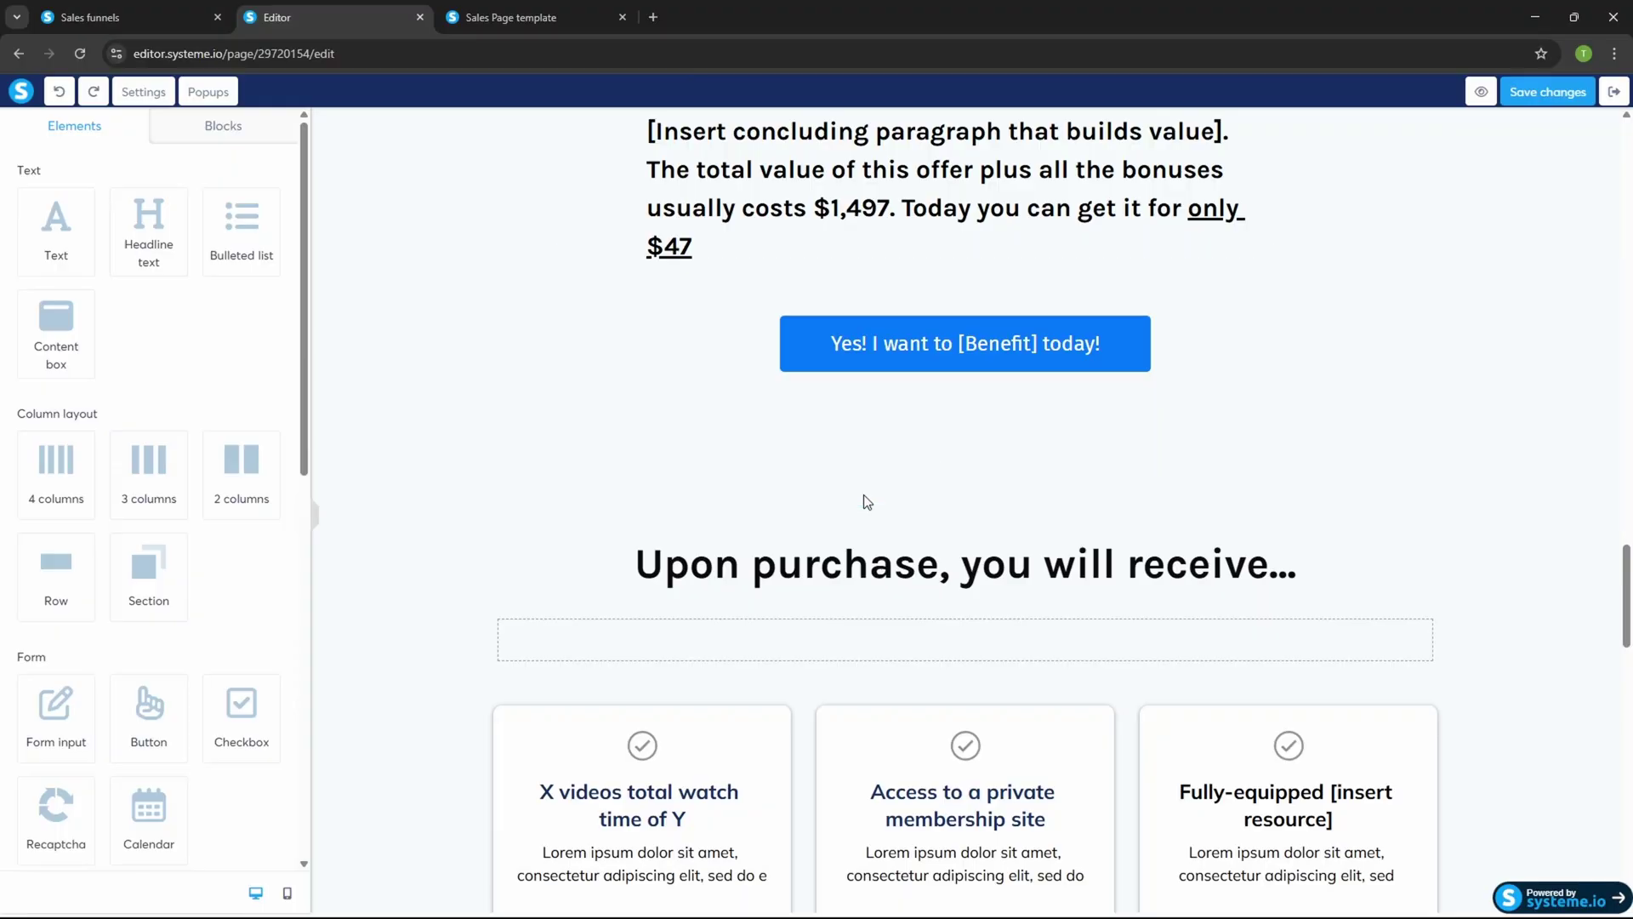
left_click(1000, 349)
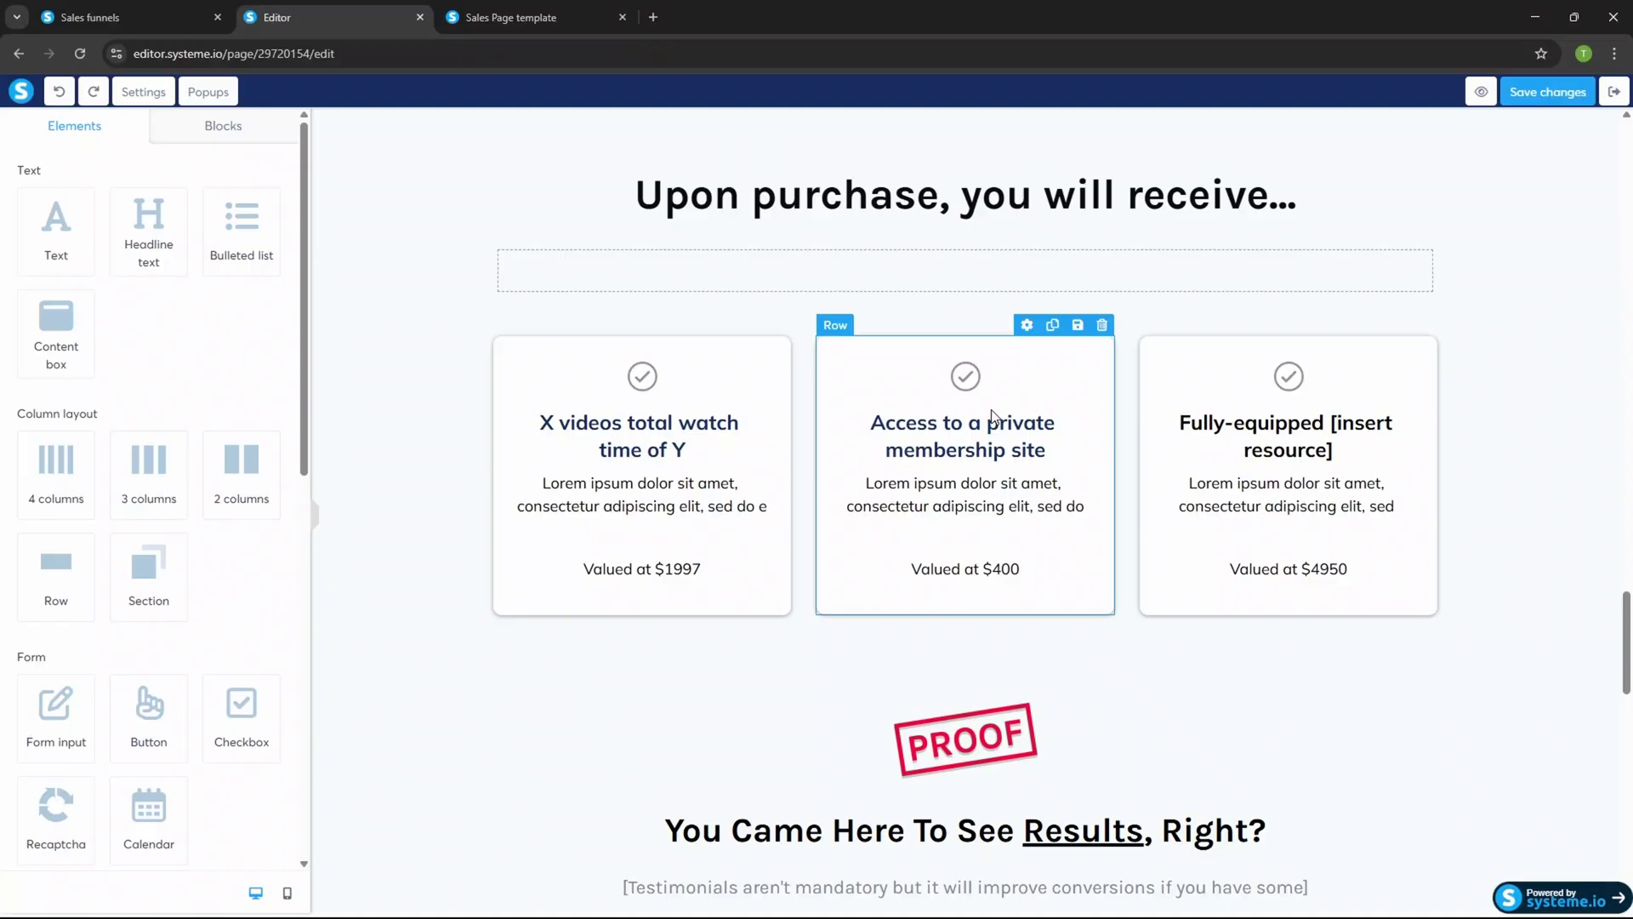
scroll(912, 542, "up", 1)
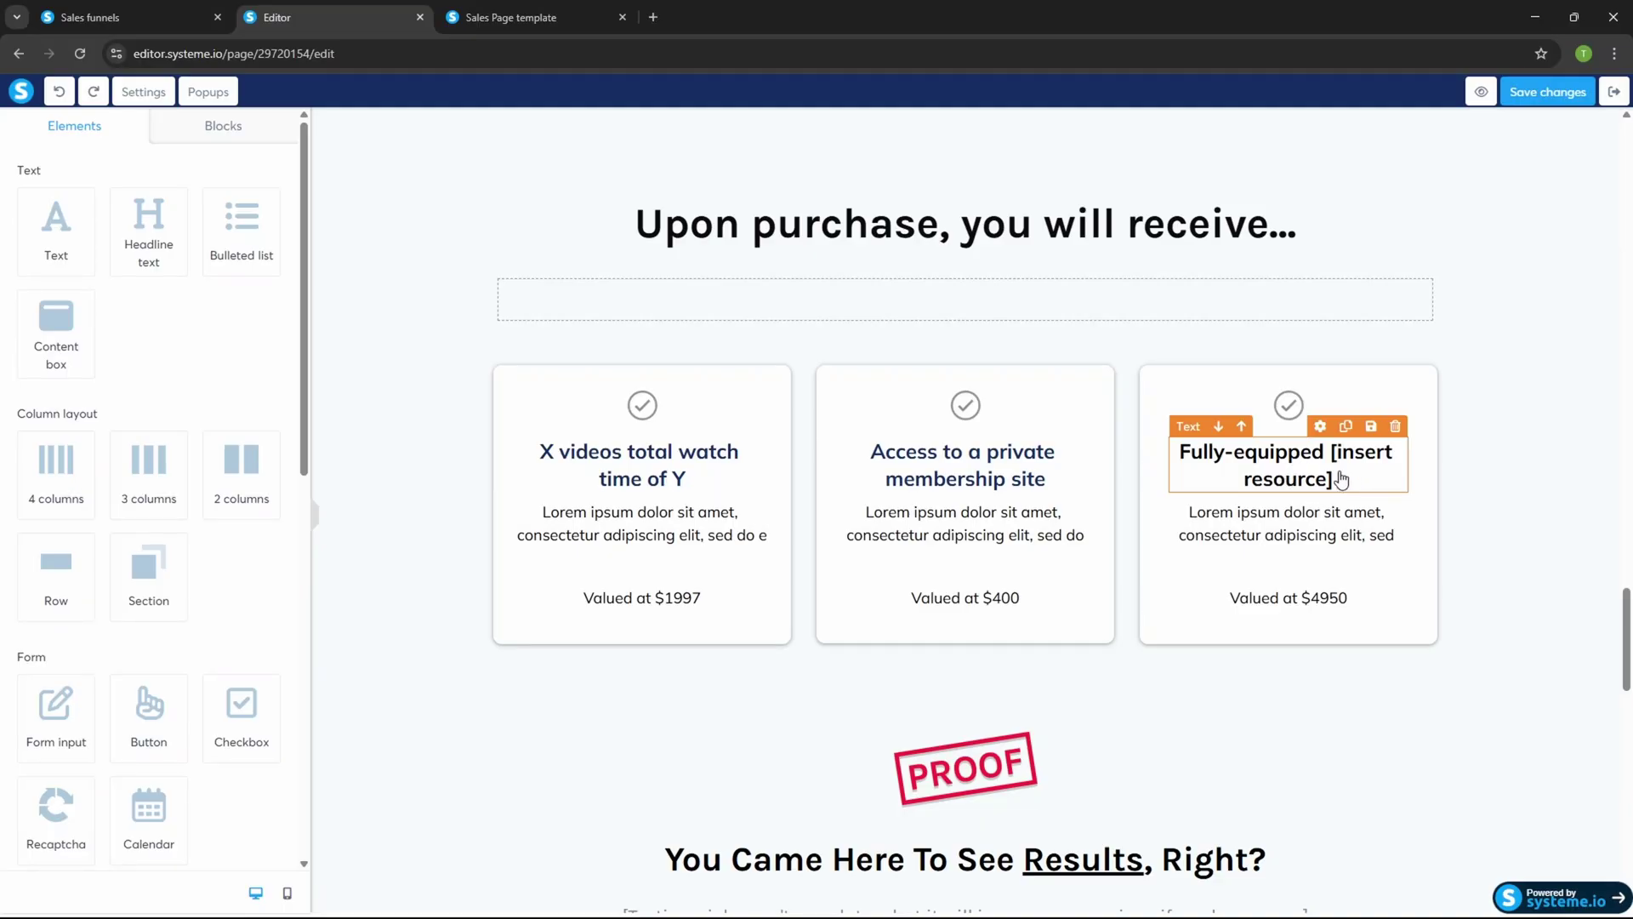
scroll(620, 485, "down", 2)
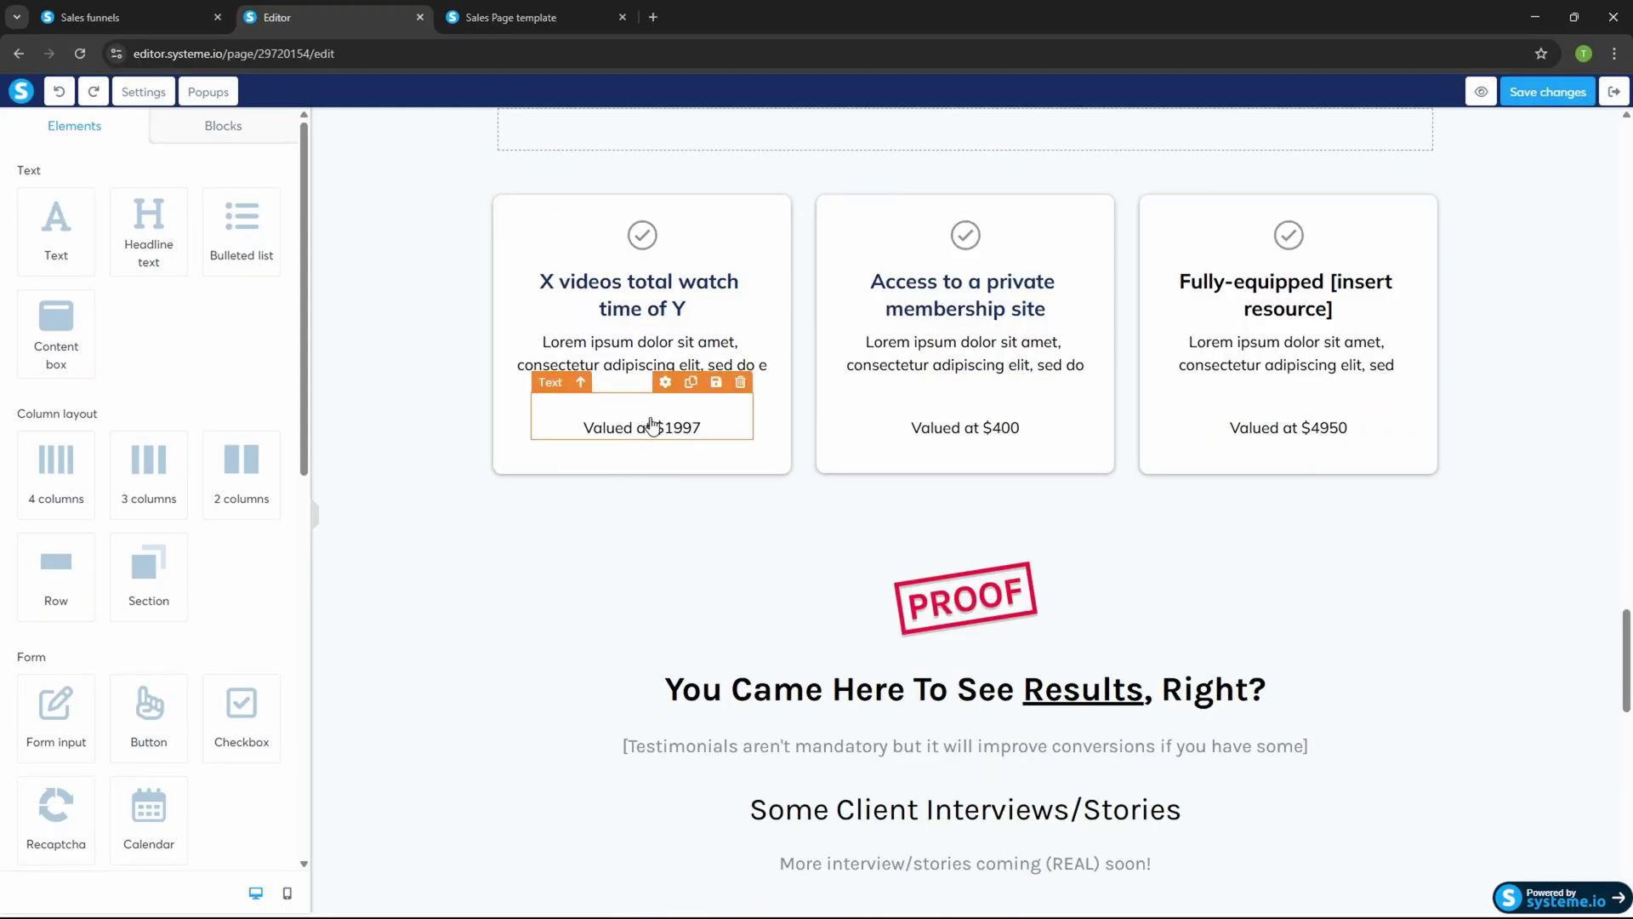
scroll(1276, 408, "down", 5)
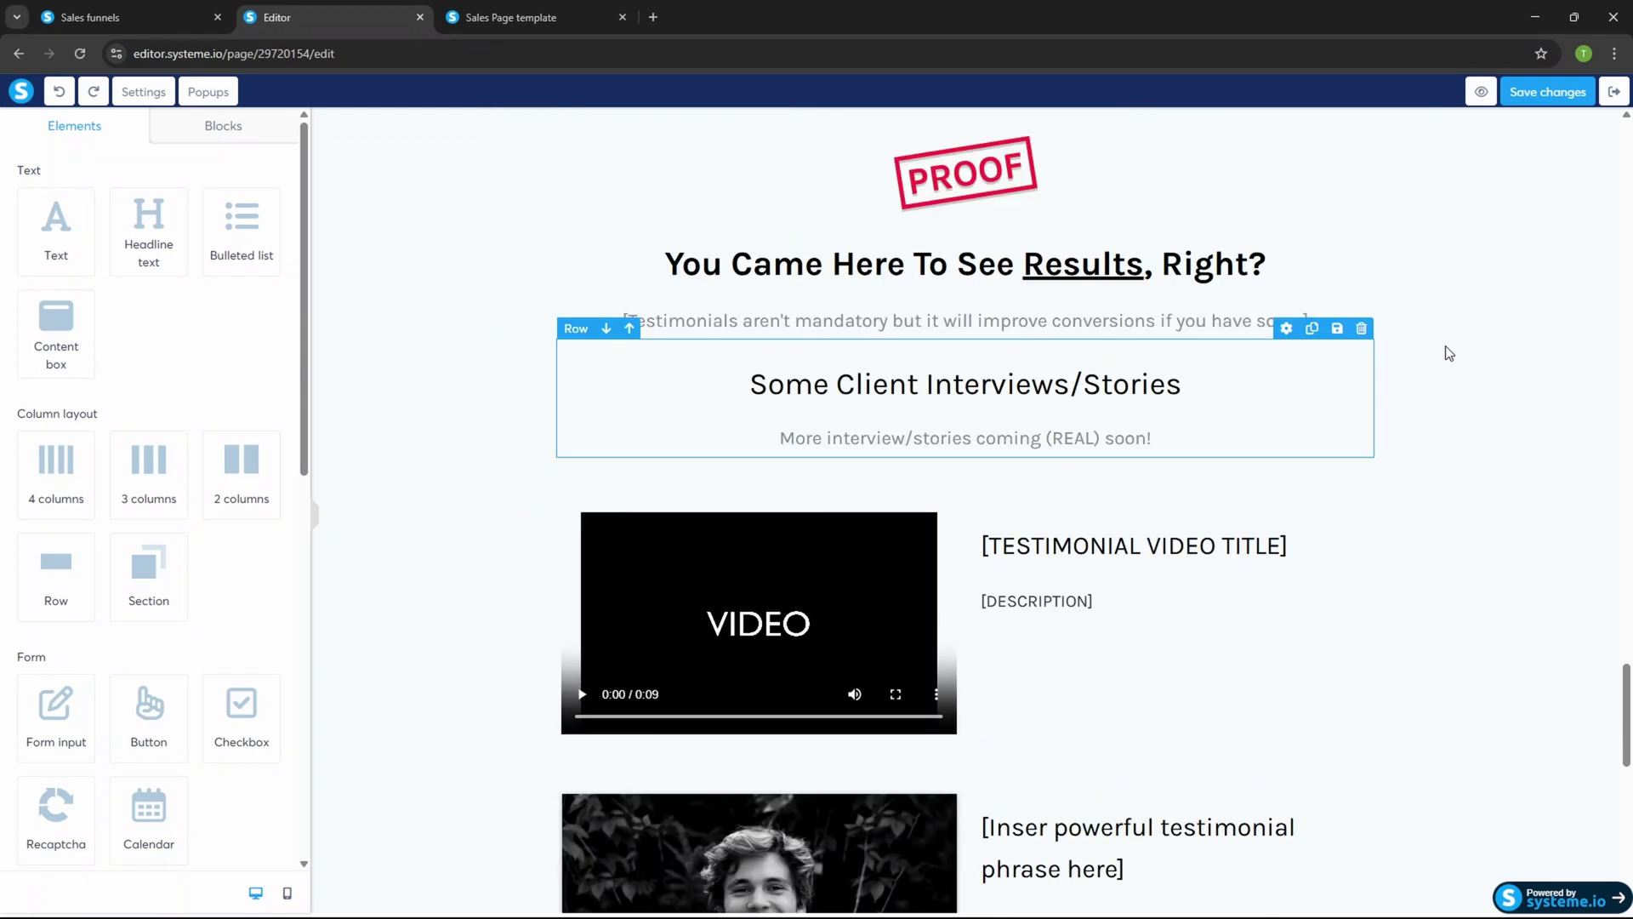
scroll(502, 394, "up", 1)
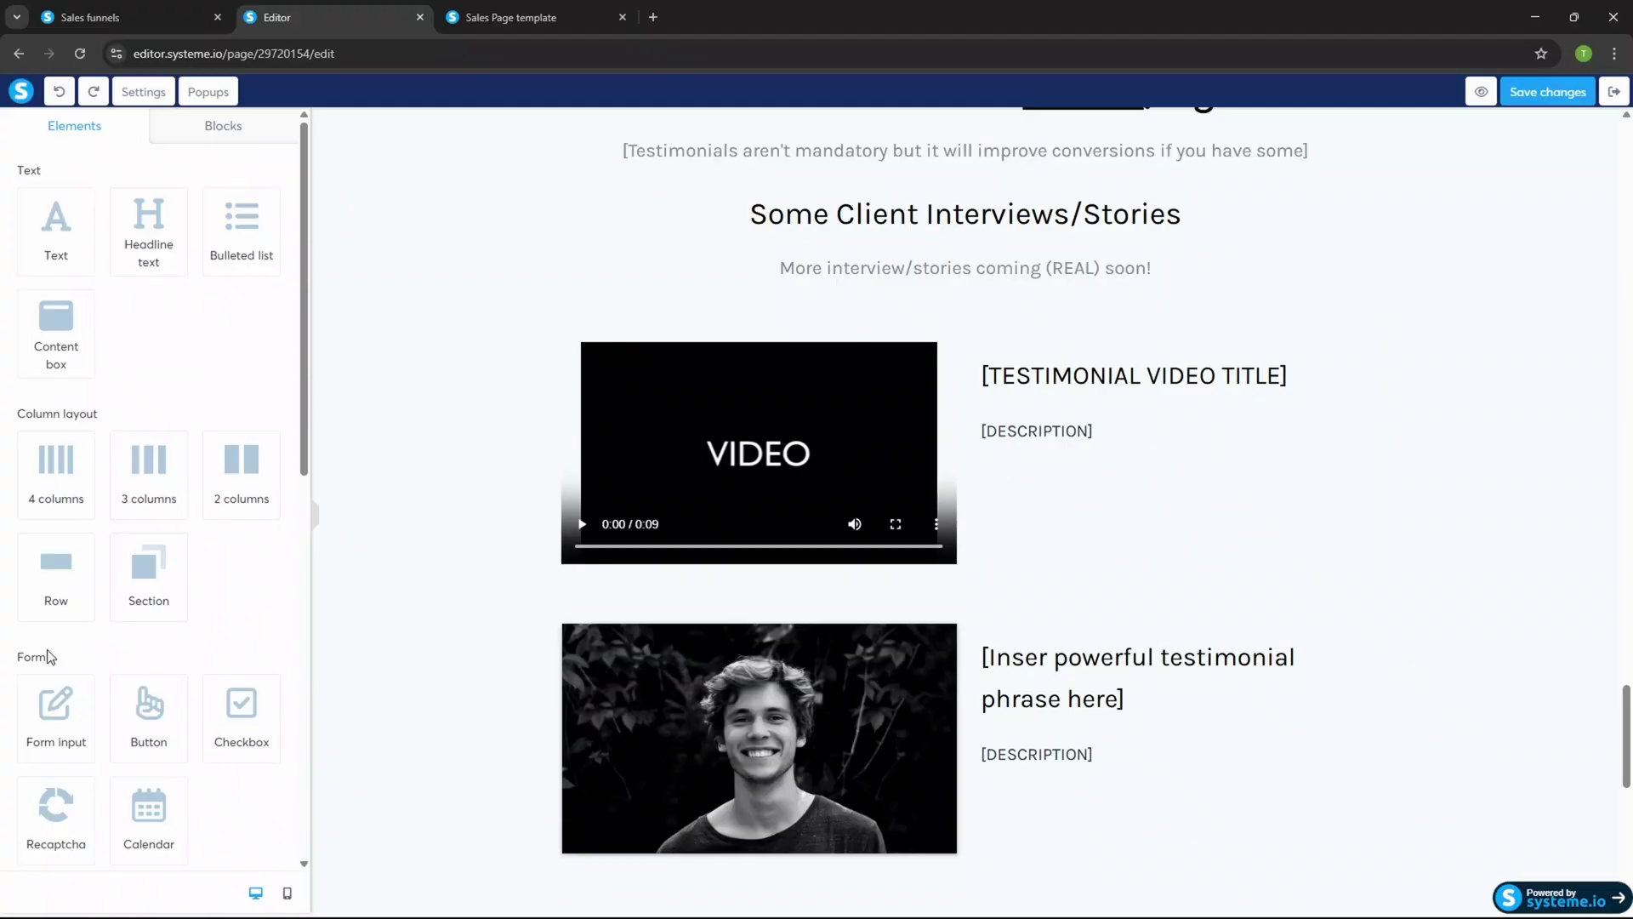
Step: Drop an Image element above the first testimonial and delete its video
scroll(145, 666, "down", 5)
scroll(182, 598, "up", 4)
scroll(88, 653, "down", 4)
left_click_drag(86, 643, 670, 352)
left_click(945, 606)
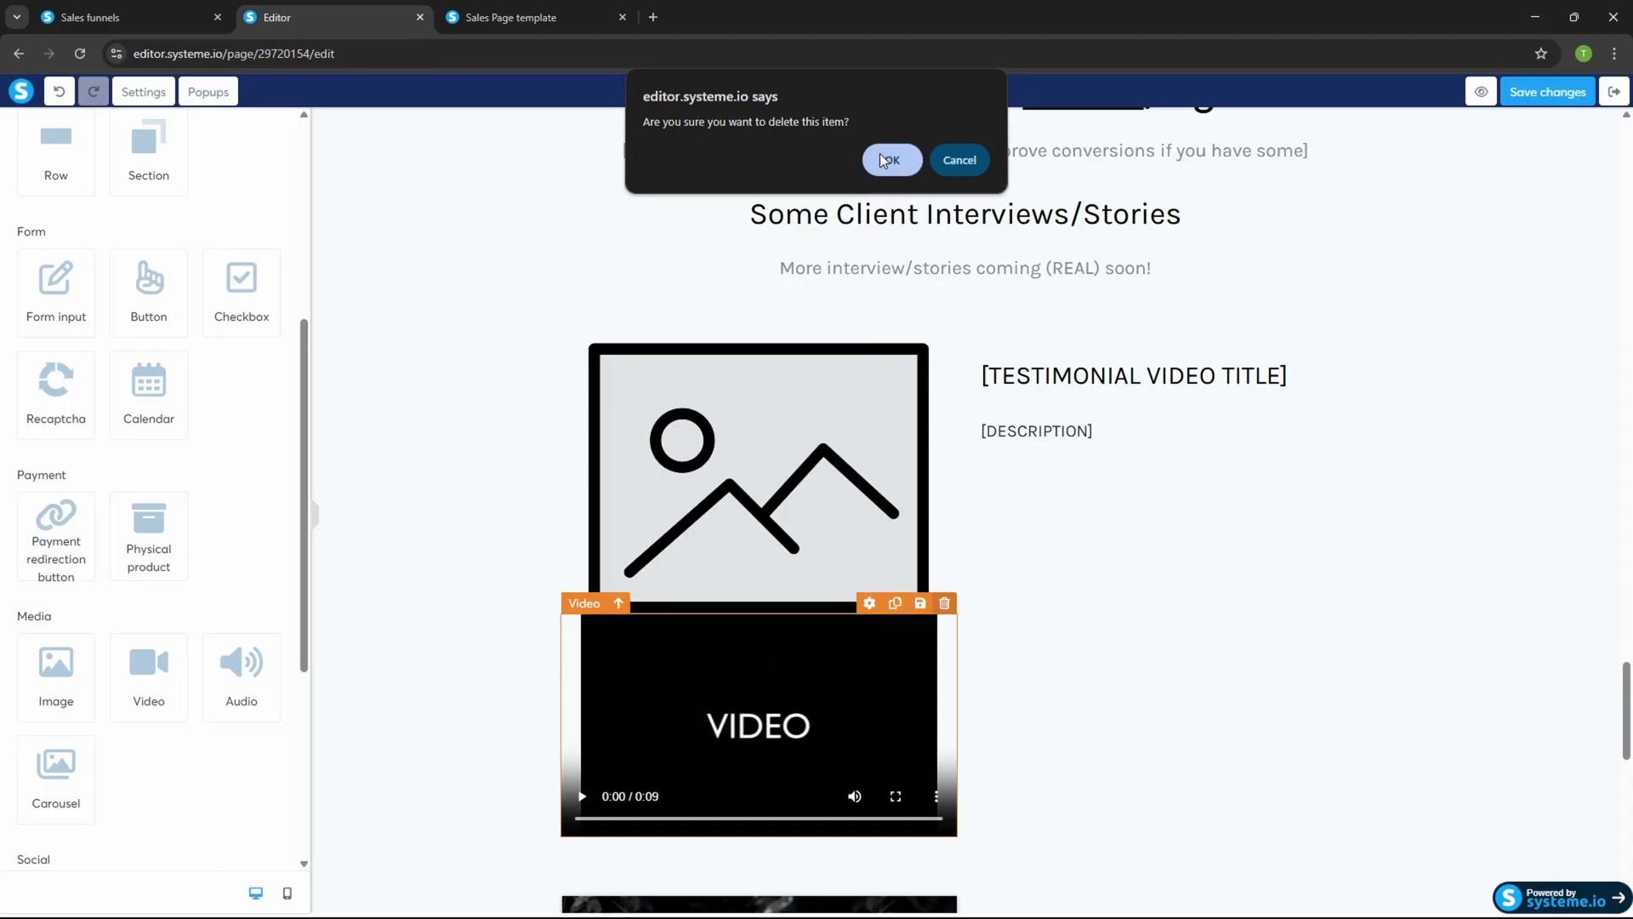
left_click(890, 157)
scroll(874, 838, "down", 10)
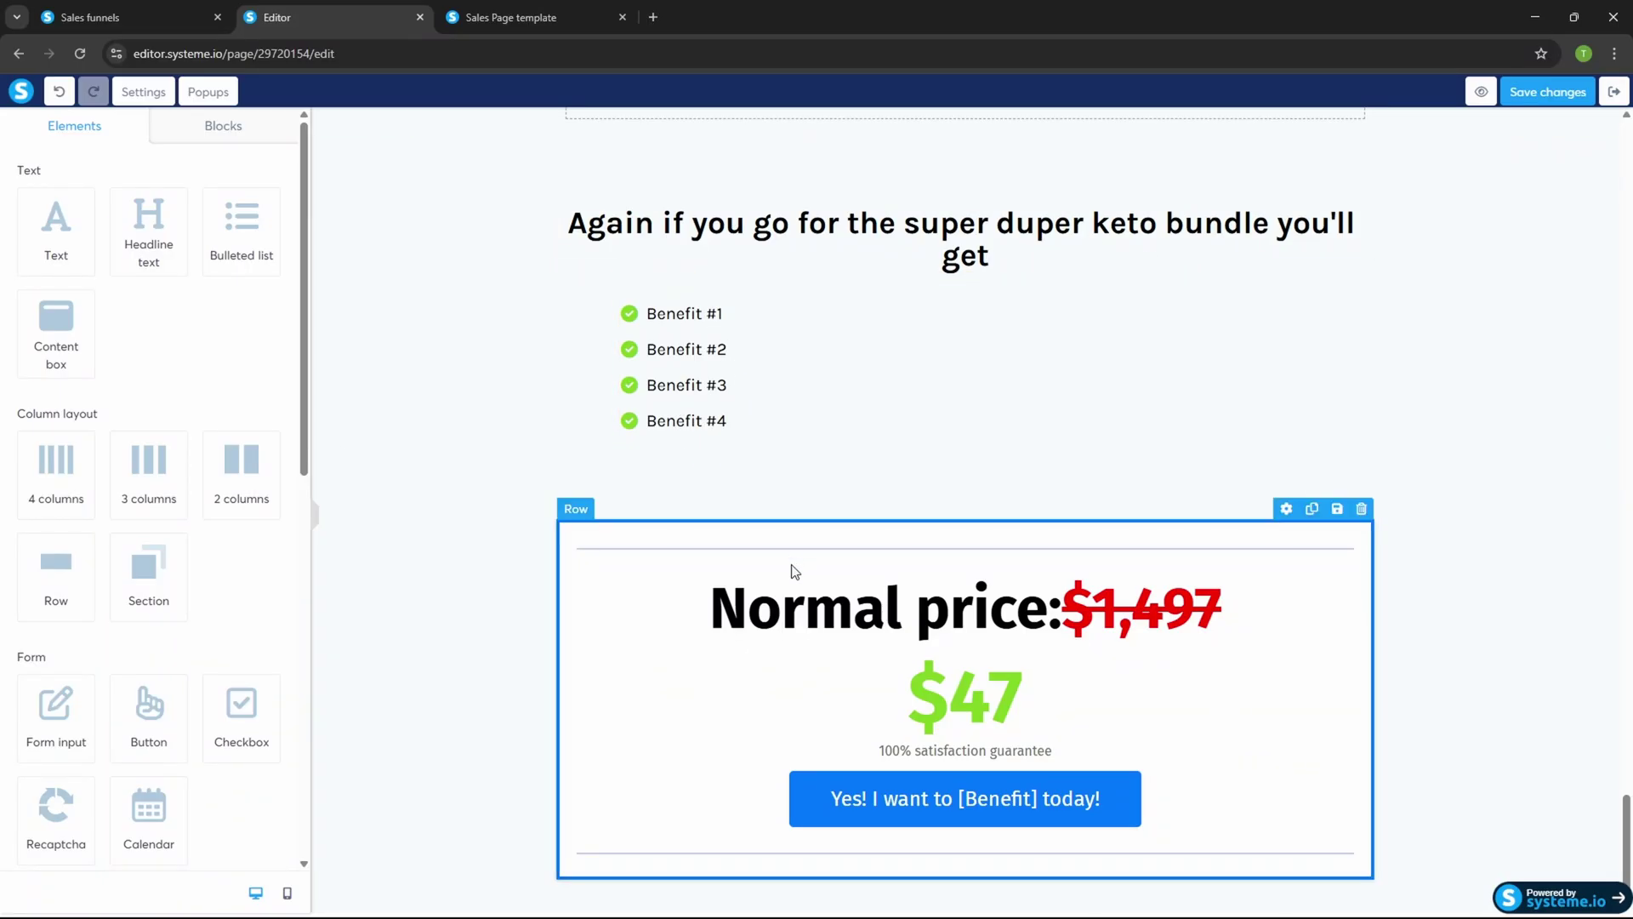
Step: Edit the Normal price text, then view the preview's Step 2 and Step 3 sections
left_click(1153, 625)
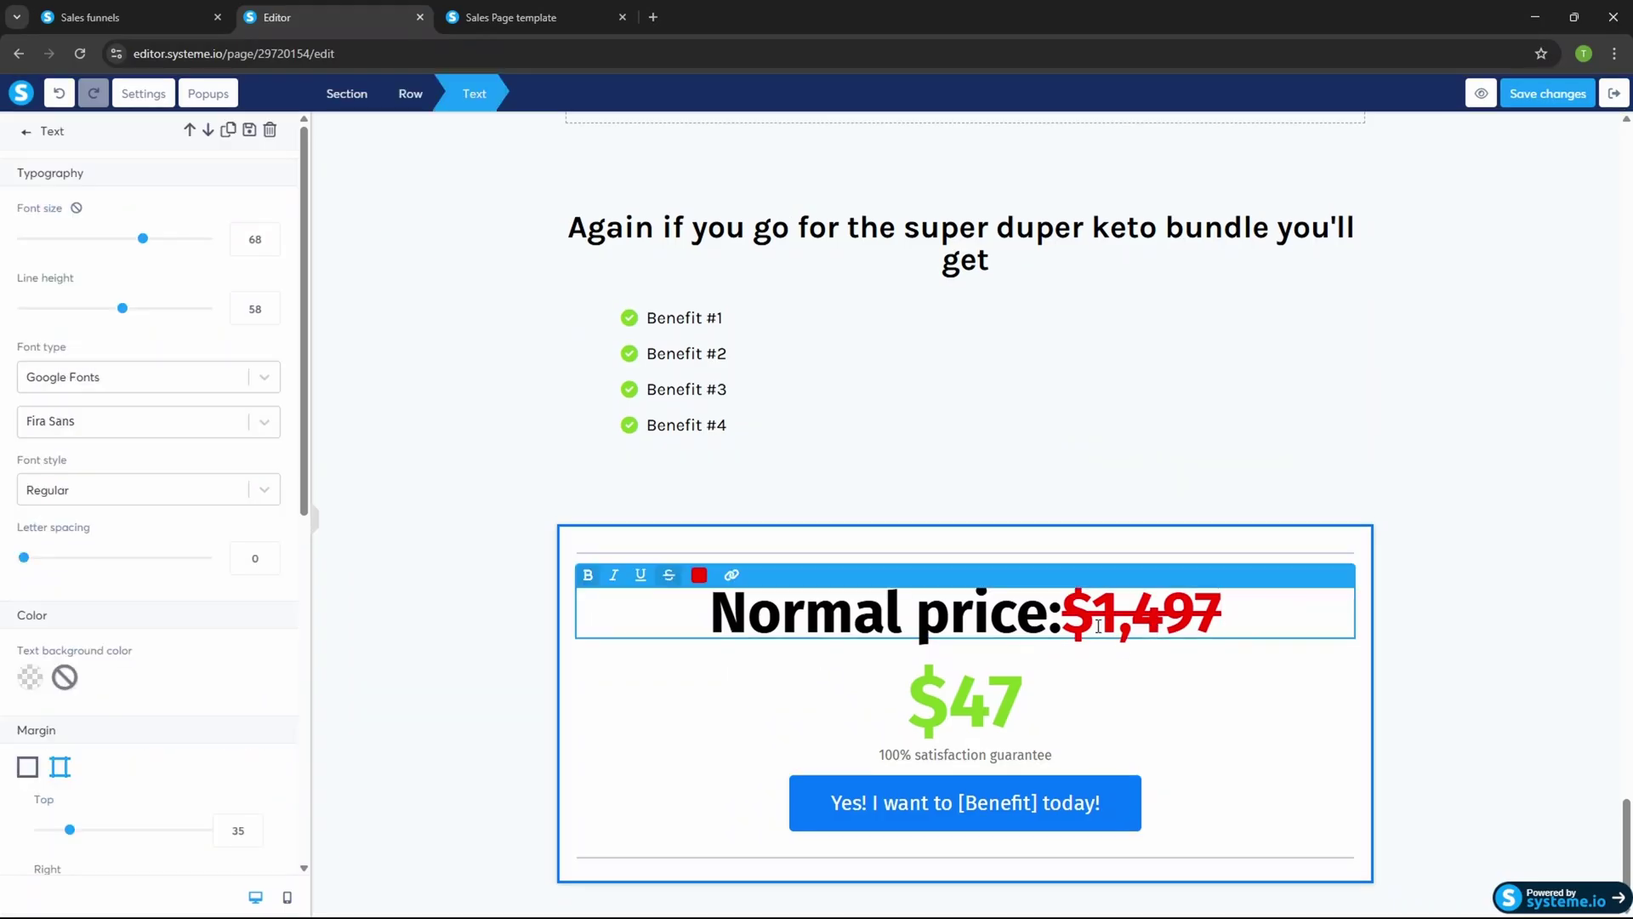
left_click(1461, 486)
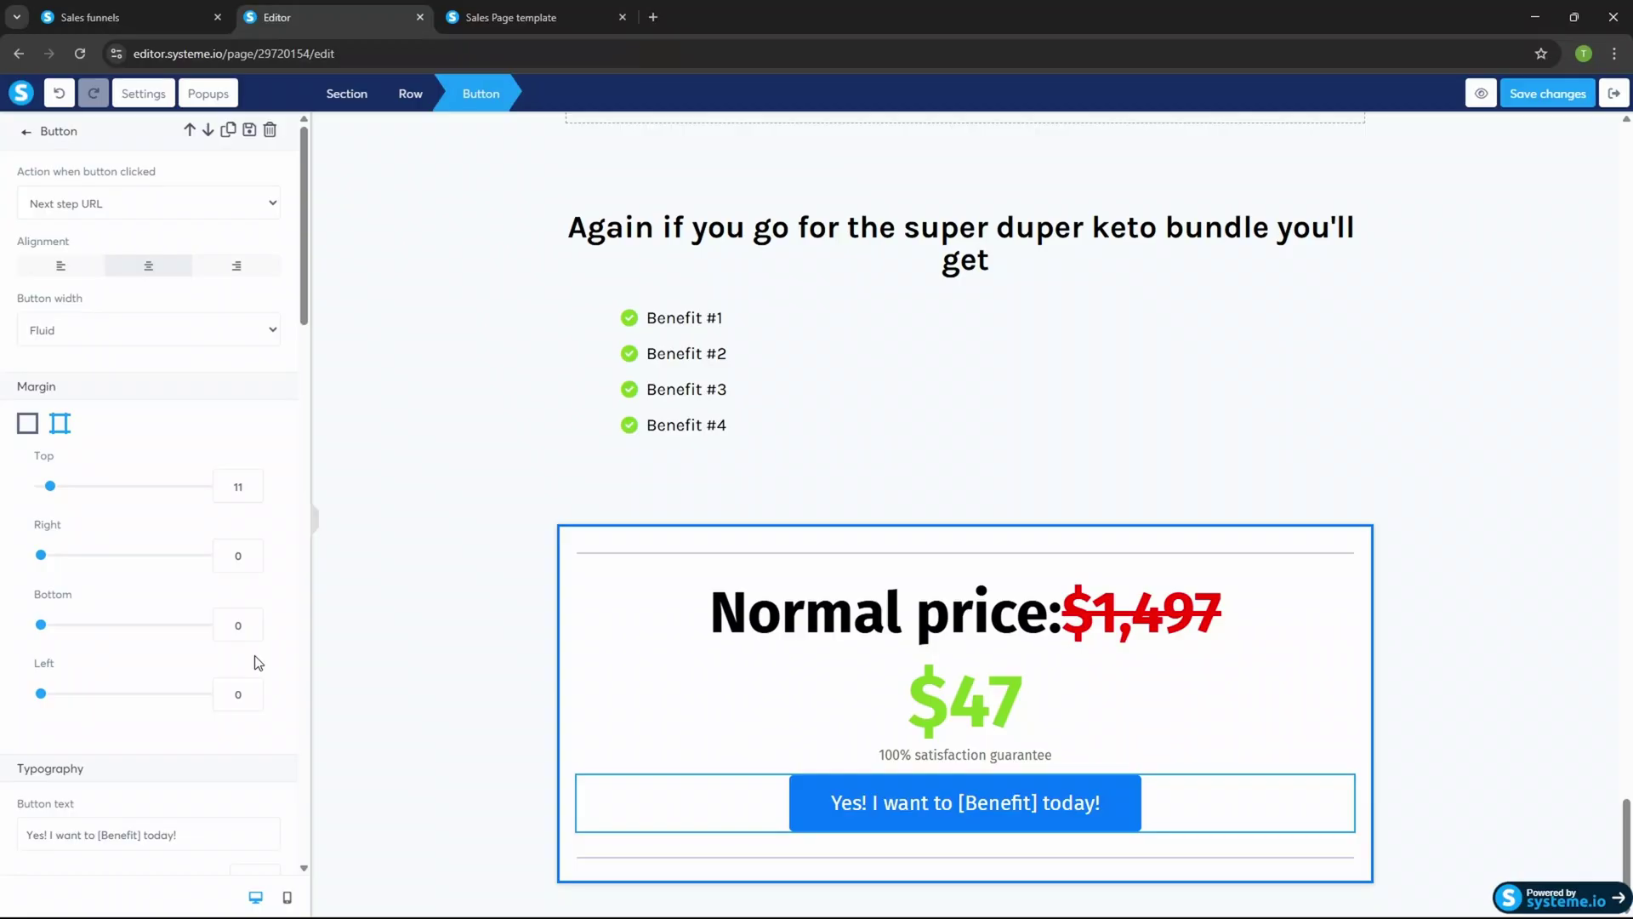
scroll(172, 633, "down", 4)
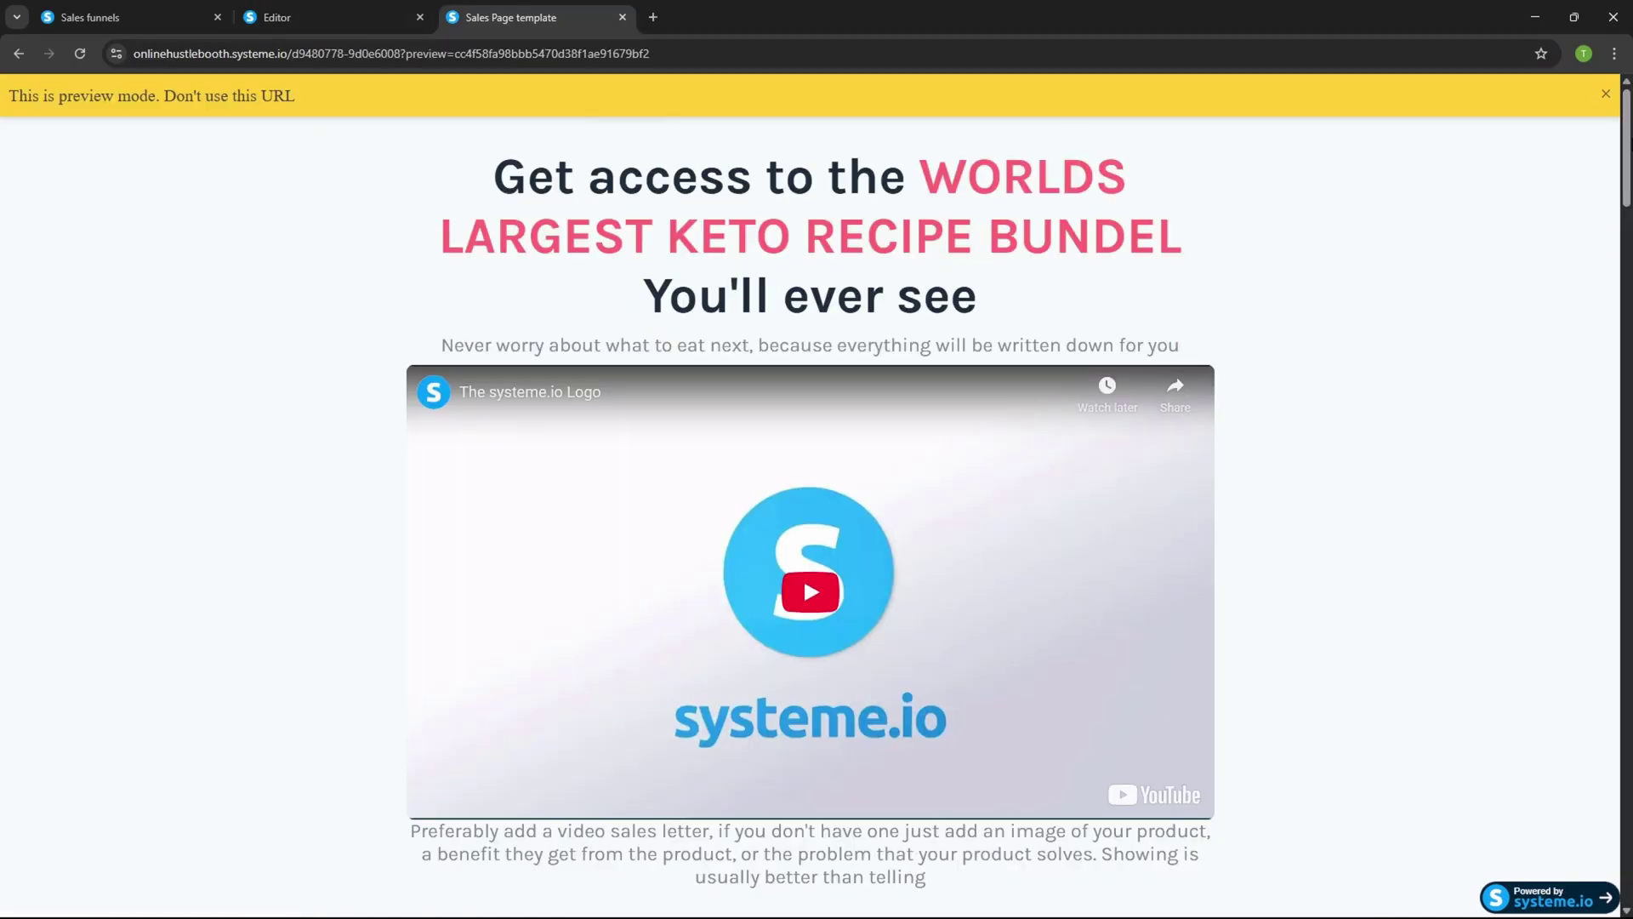
scroll(803, 539, "down", 15)
Step: Scroll the Sales Page preview back to the top and return to the editor
scroll(816, 493, "down", 20)
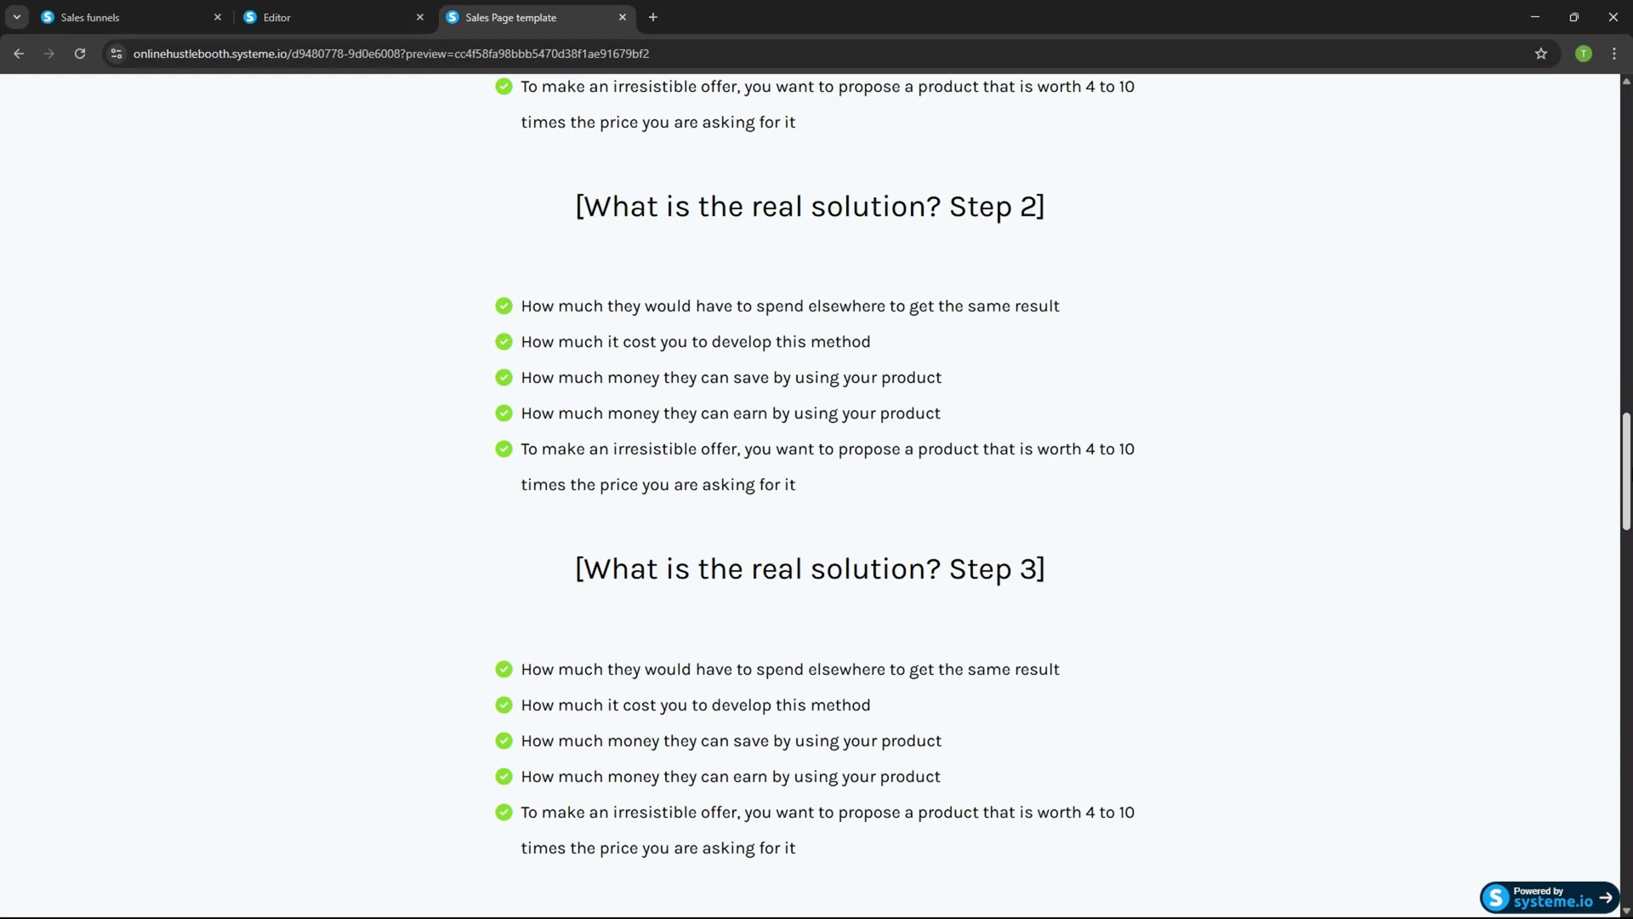
scroll(803, 575, "up", 20)
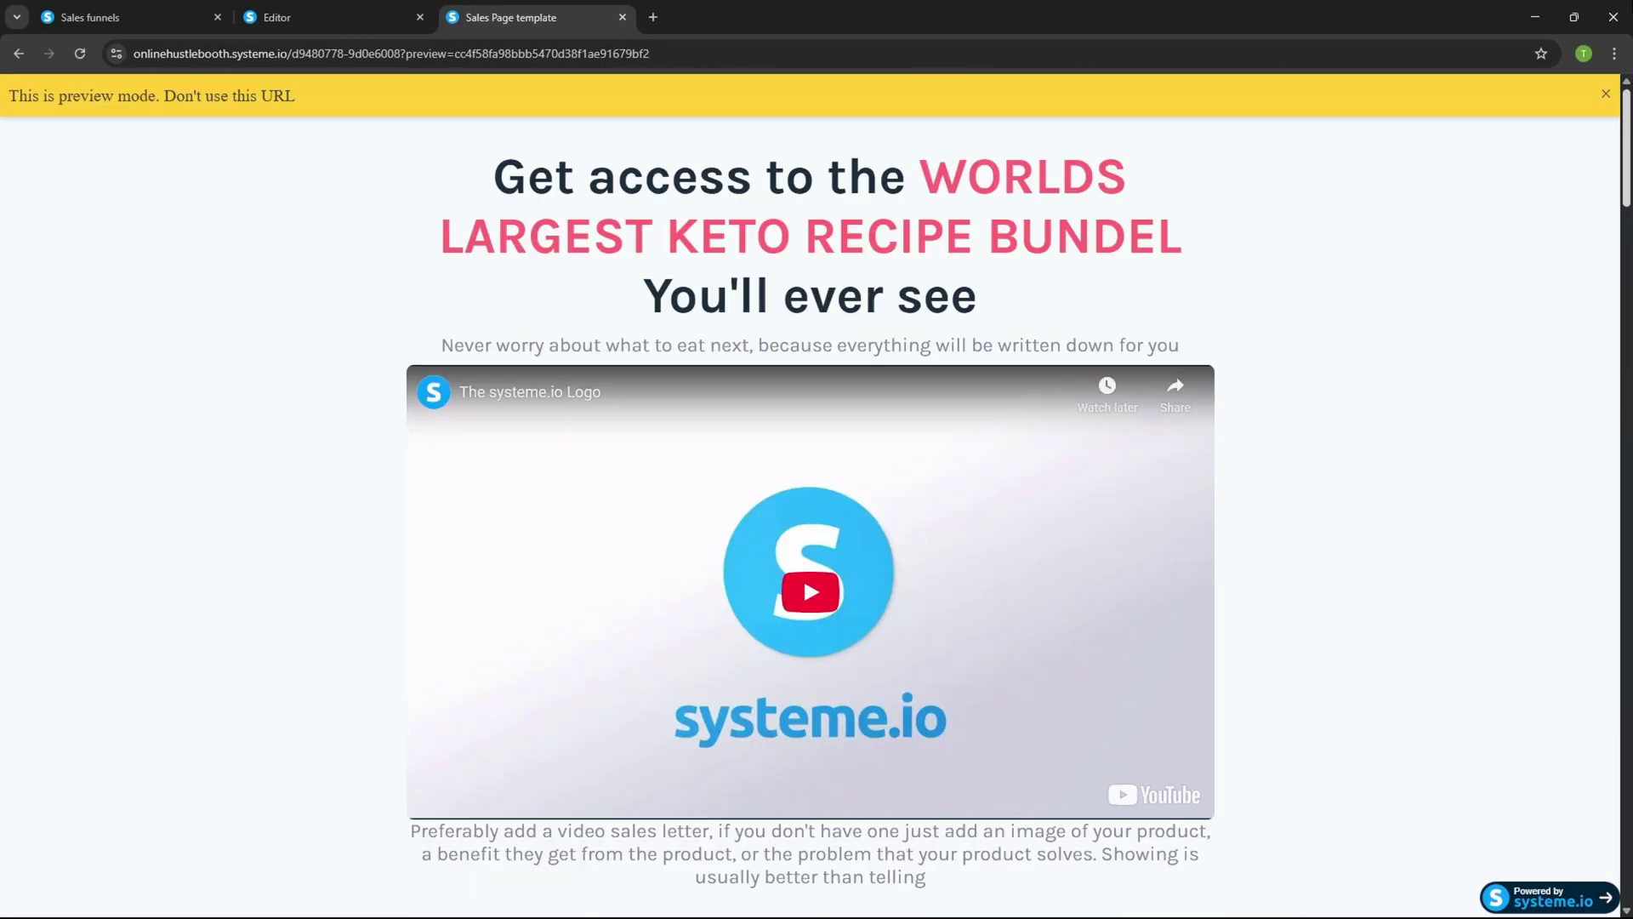
left_click(308, 17)
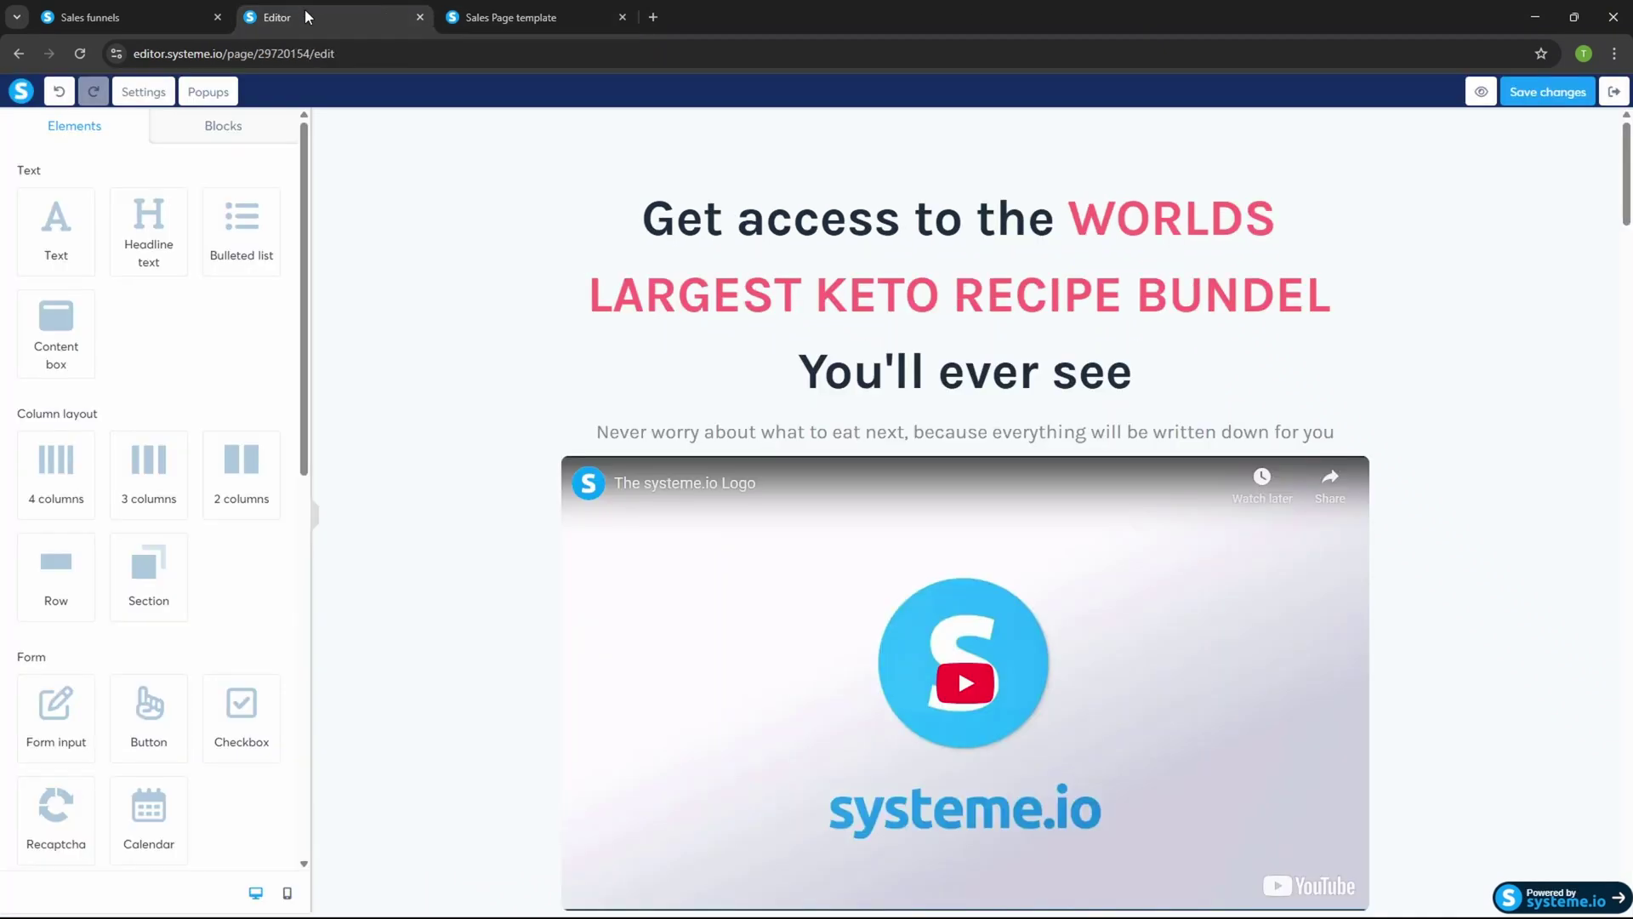
Step: Review the page-wide Settings, then the keto text section's settings
left_click(157, 100)
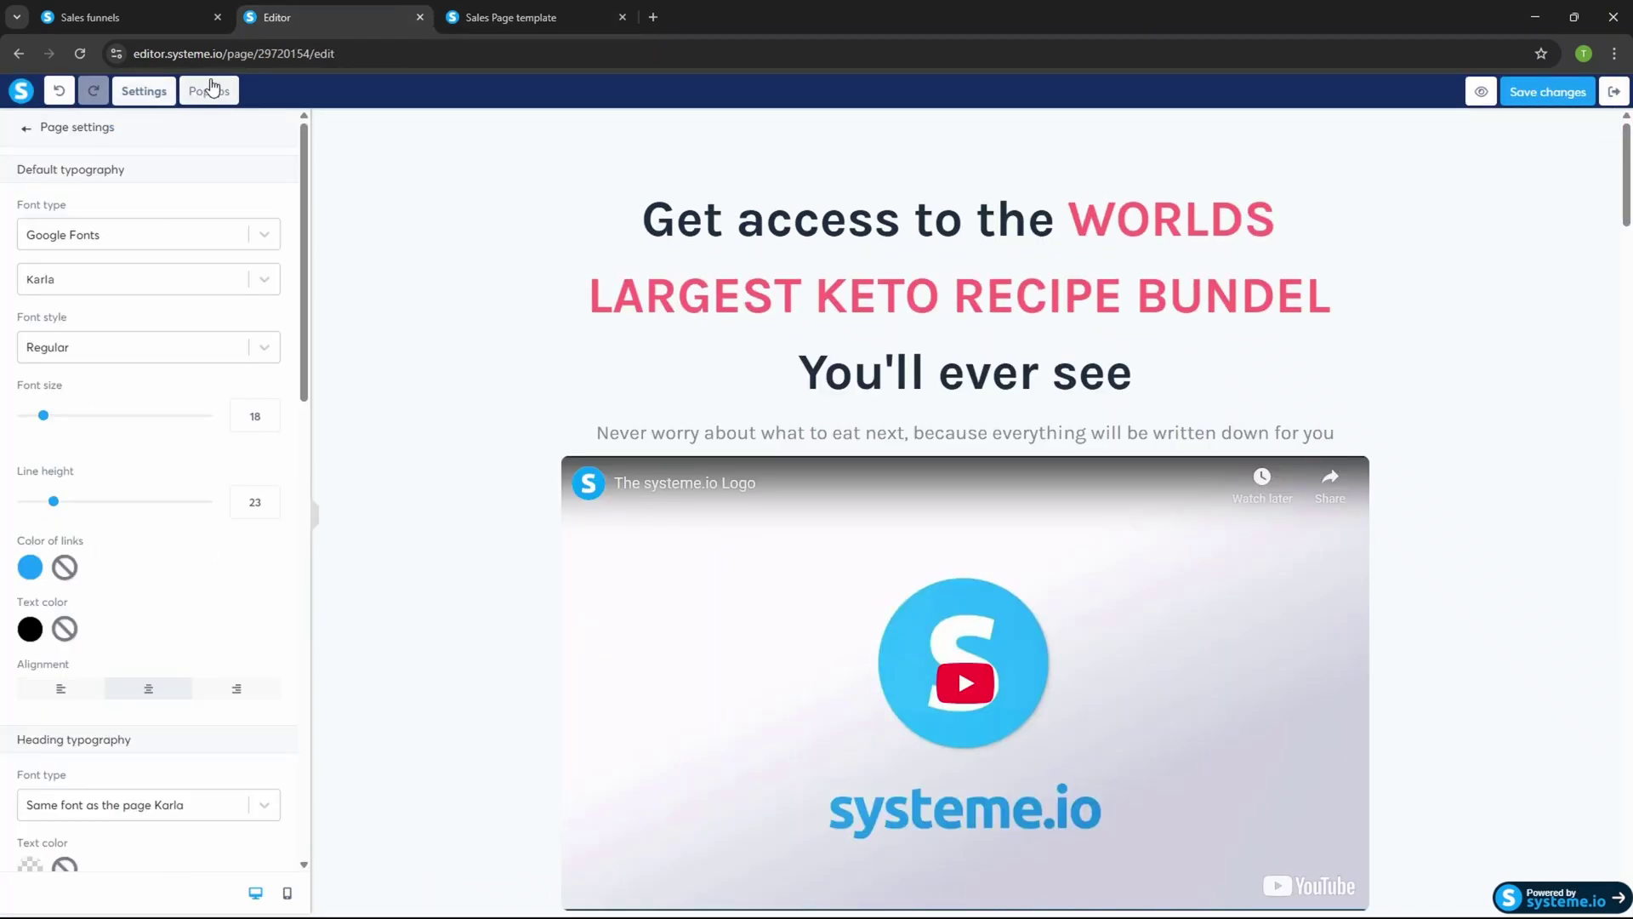
scroll(43, 482, "down", 8)
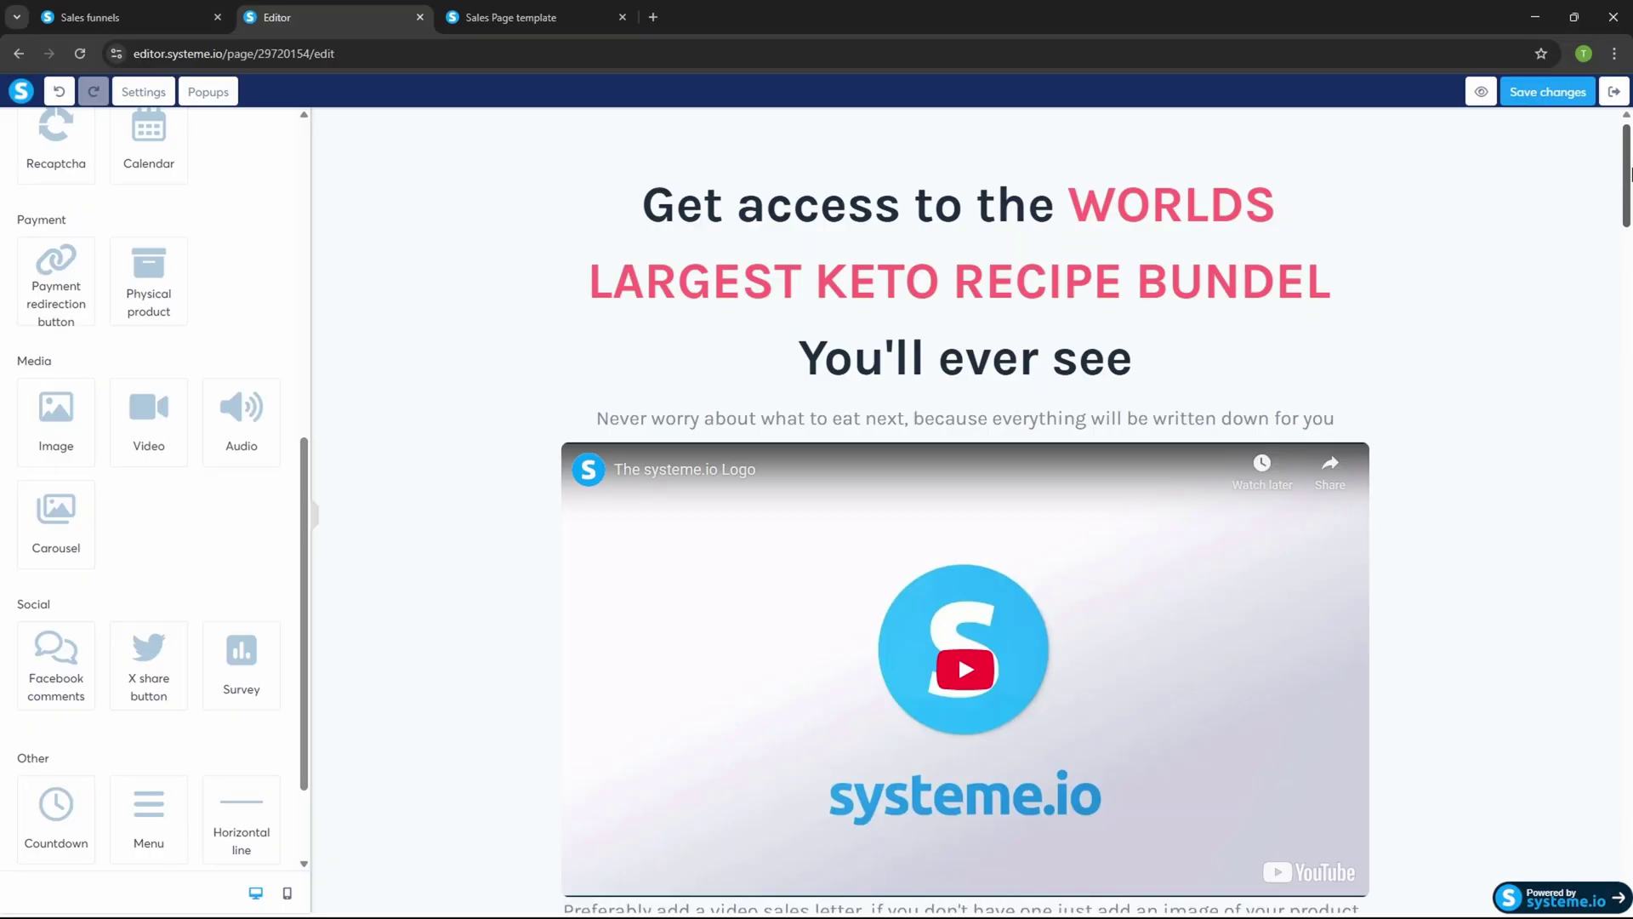
scroll(1540, 275, "down", 10)
left_click(1523, 312)
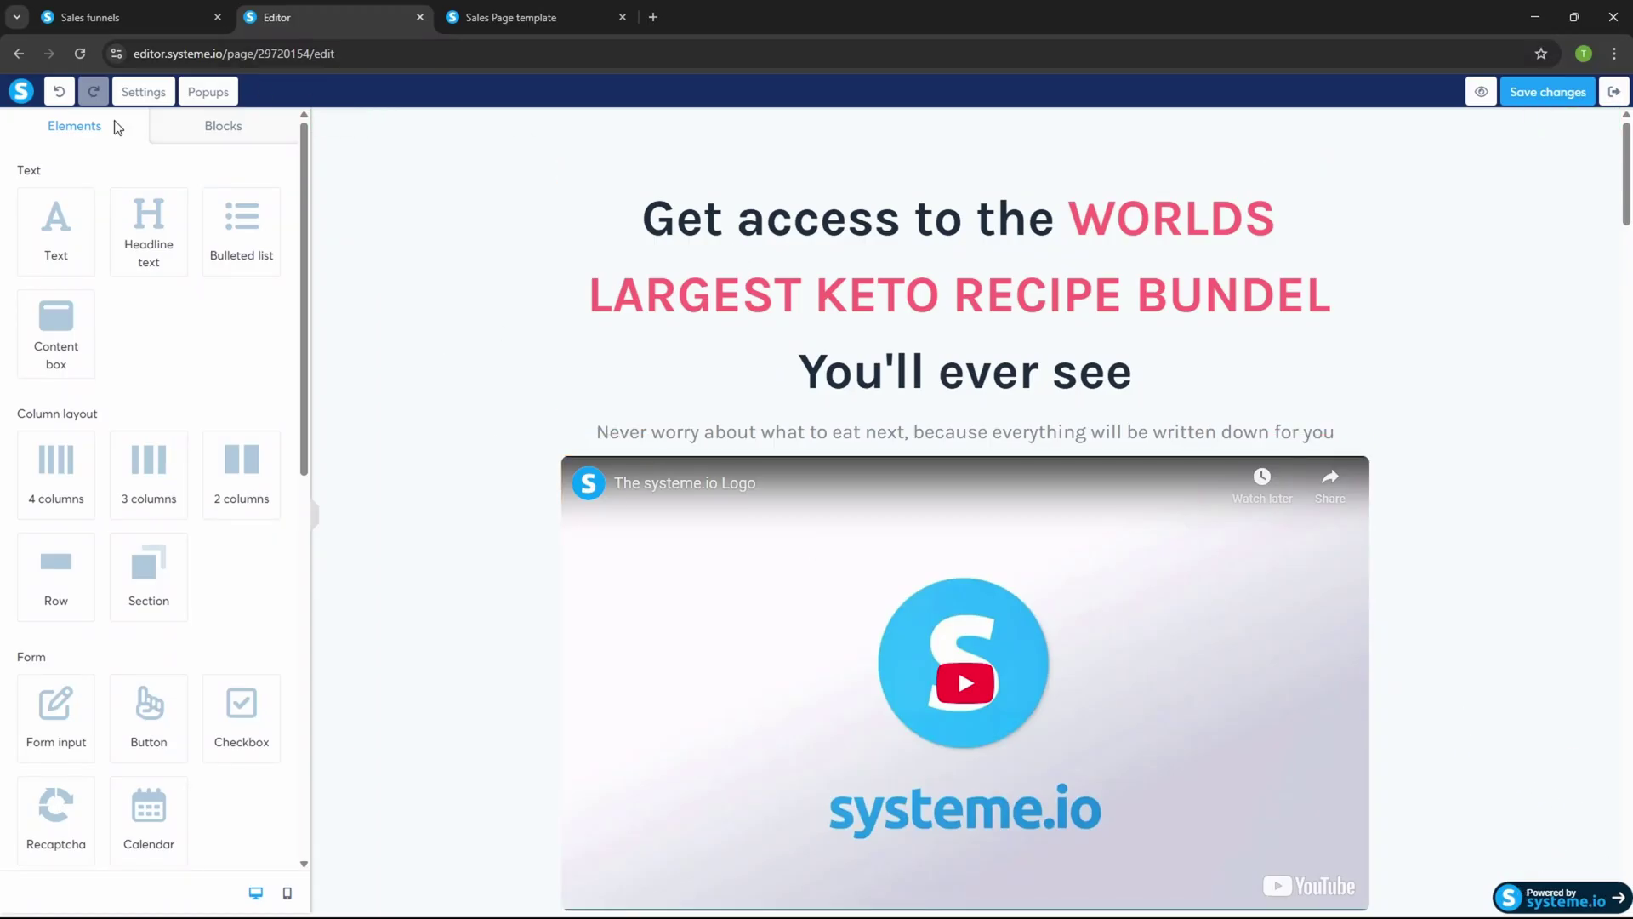
Step: Review the page-wide Settings of the sales page
left_click(139, 100)
scroll(218, 324, "down", 15)
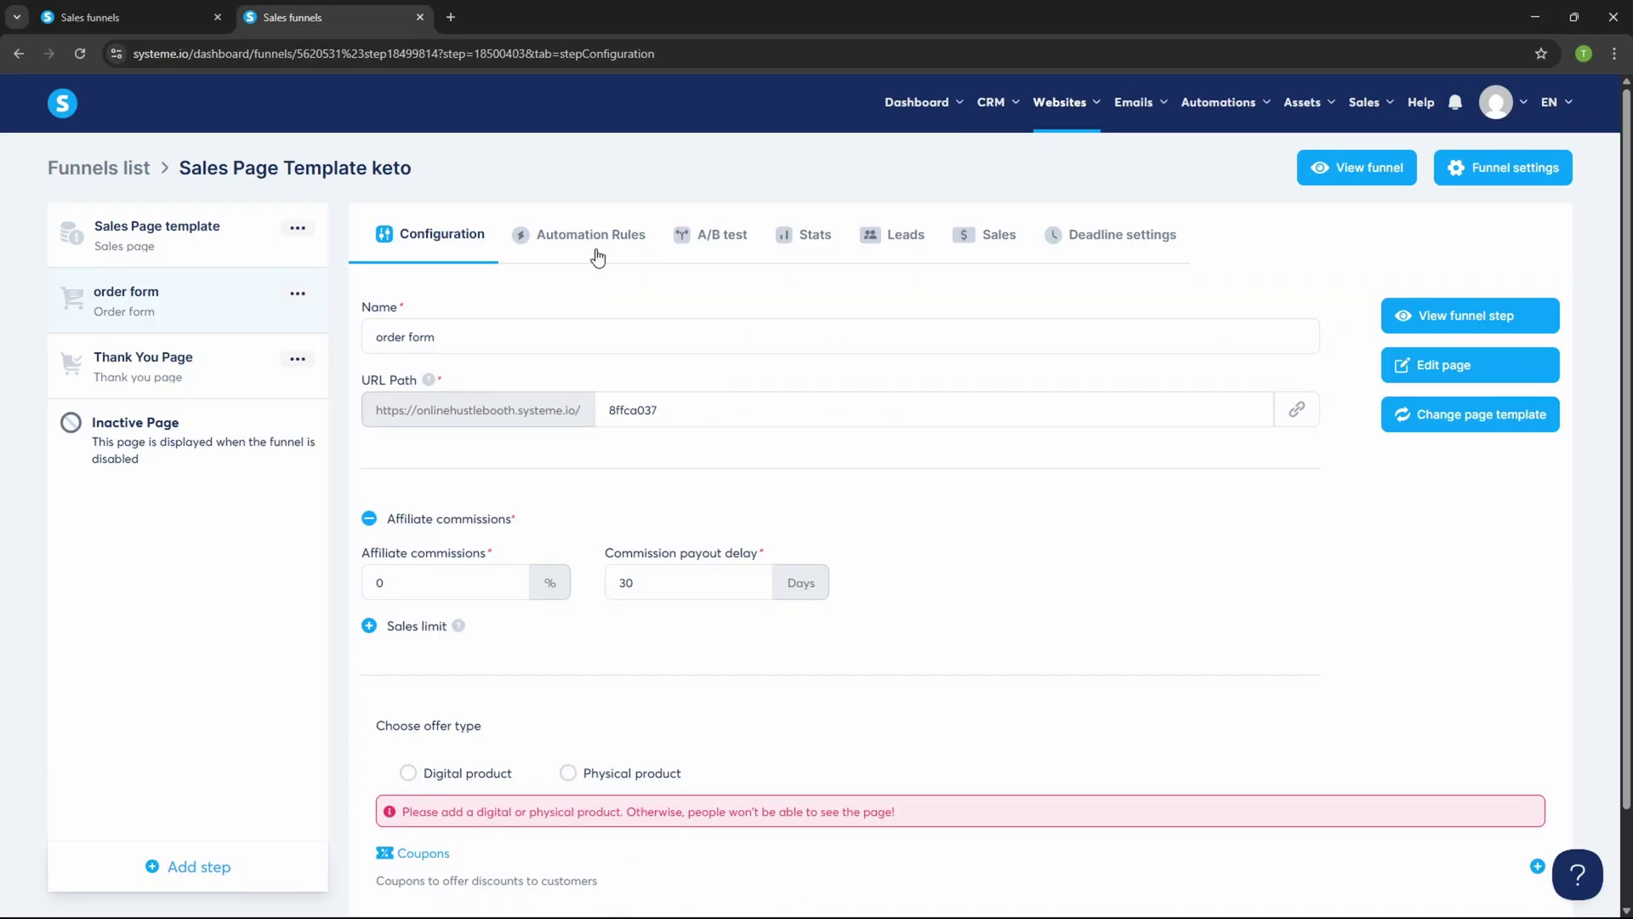
Step: Add an order form automation rule triggered by New sale, then begin choosing its action
left_click(598, 255)
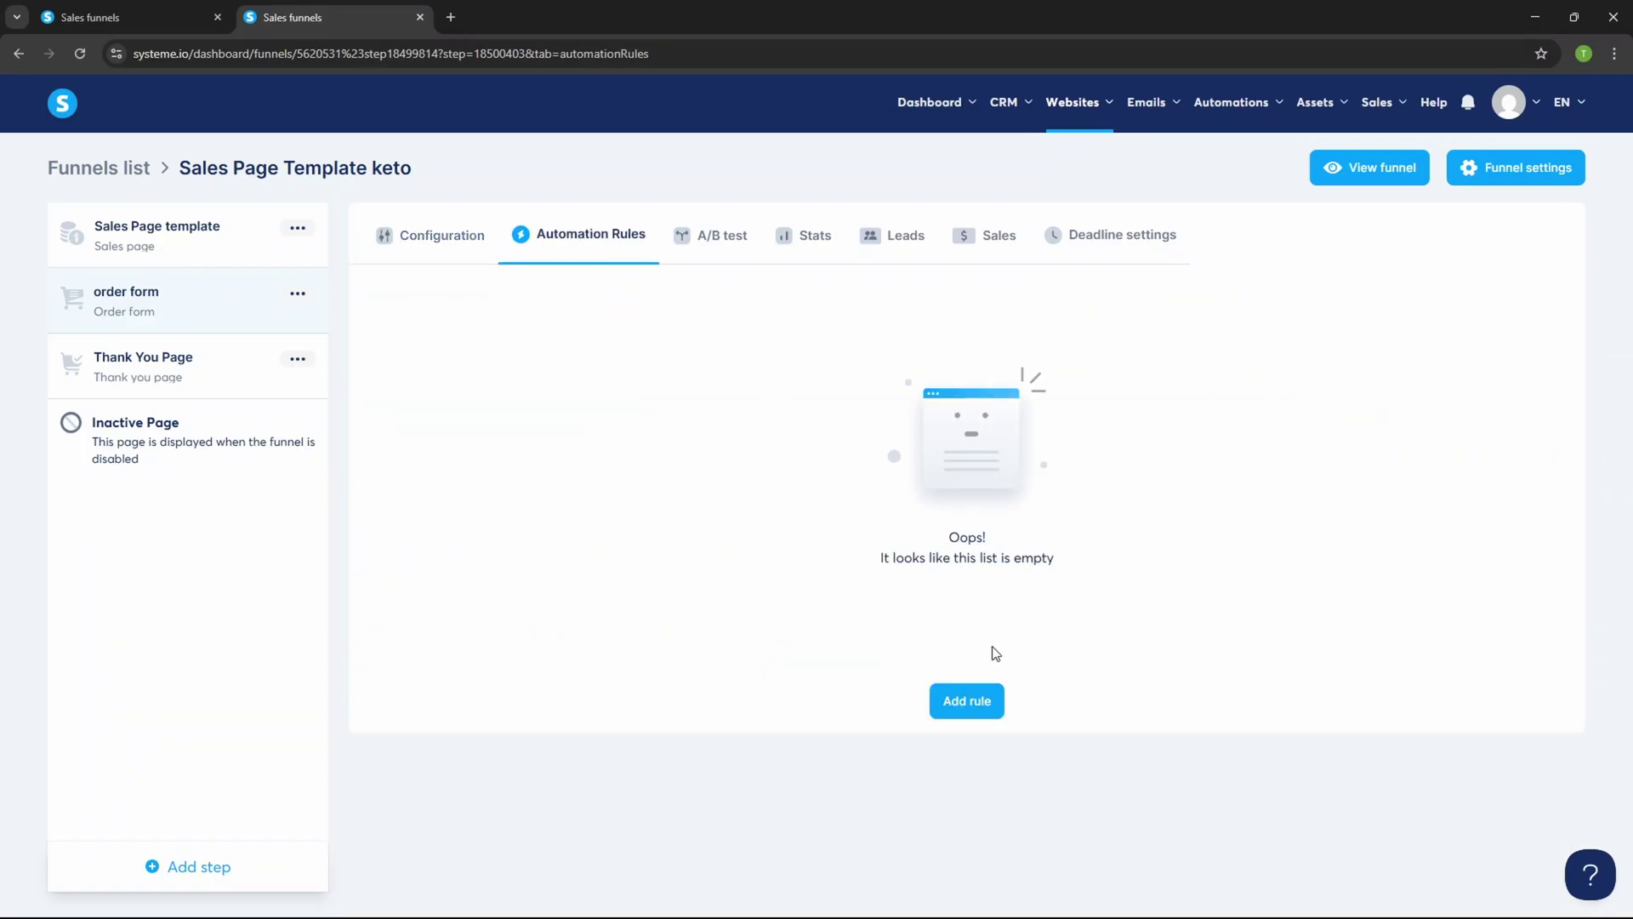
left_click(977, 706)
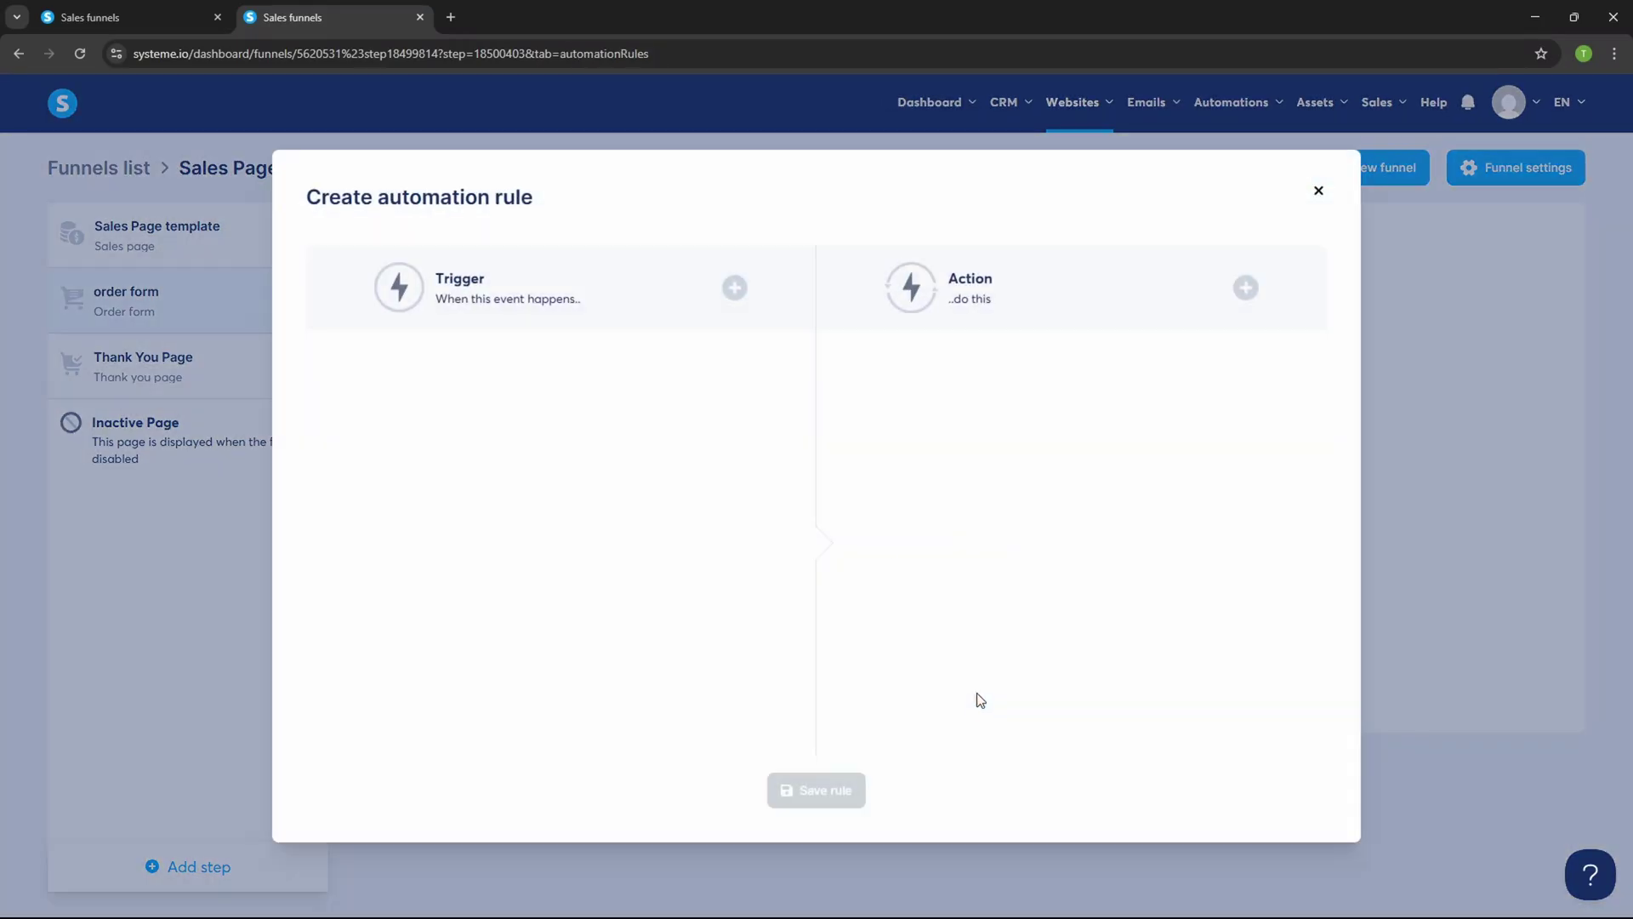
left_click(735, 290)
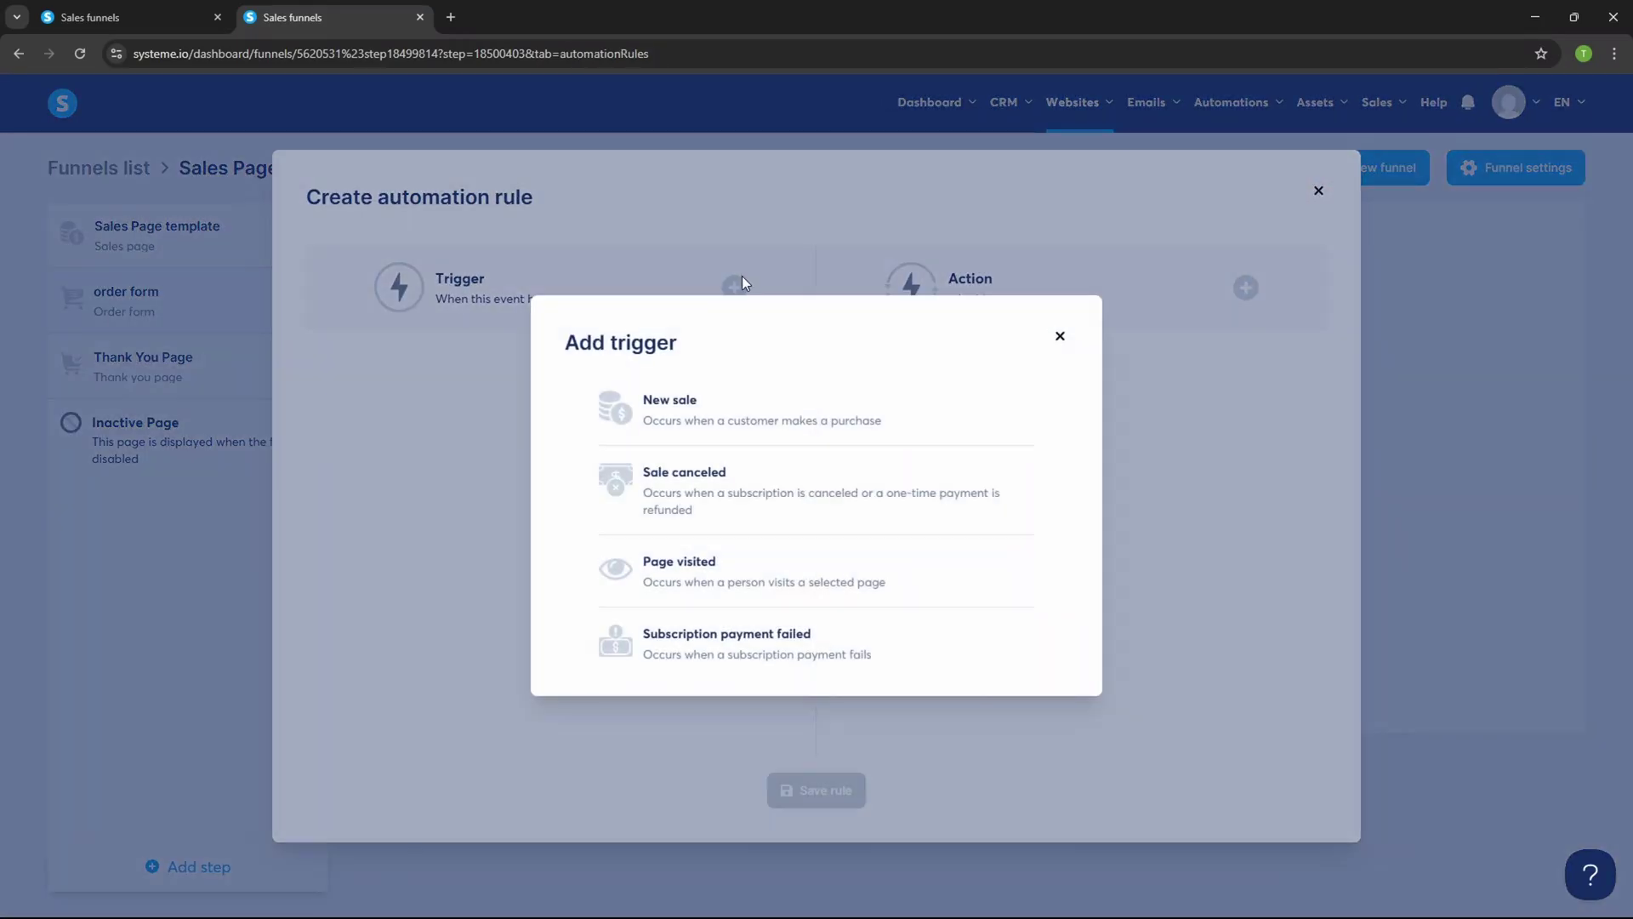
left_click(698, 419)
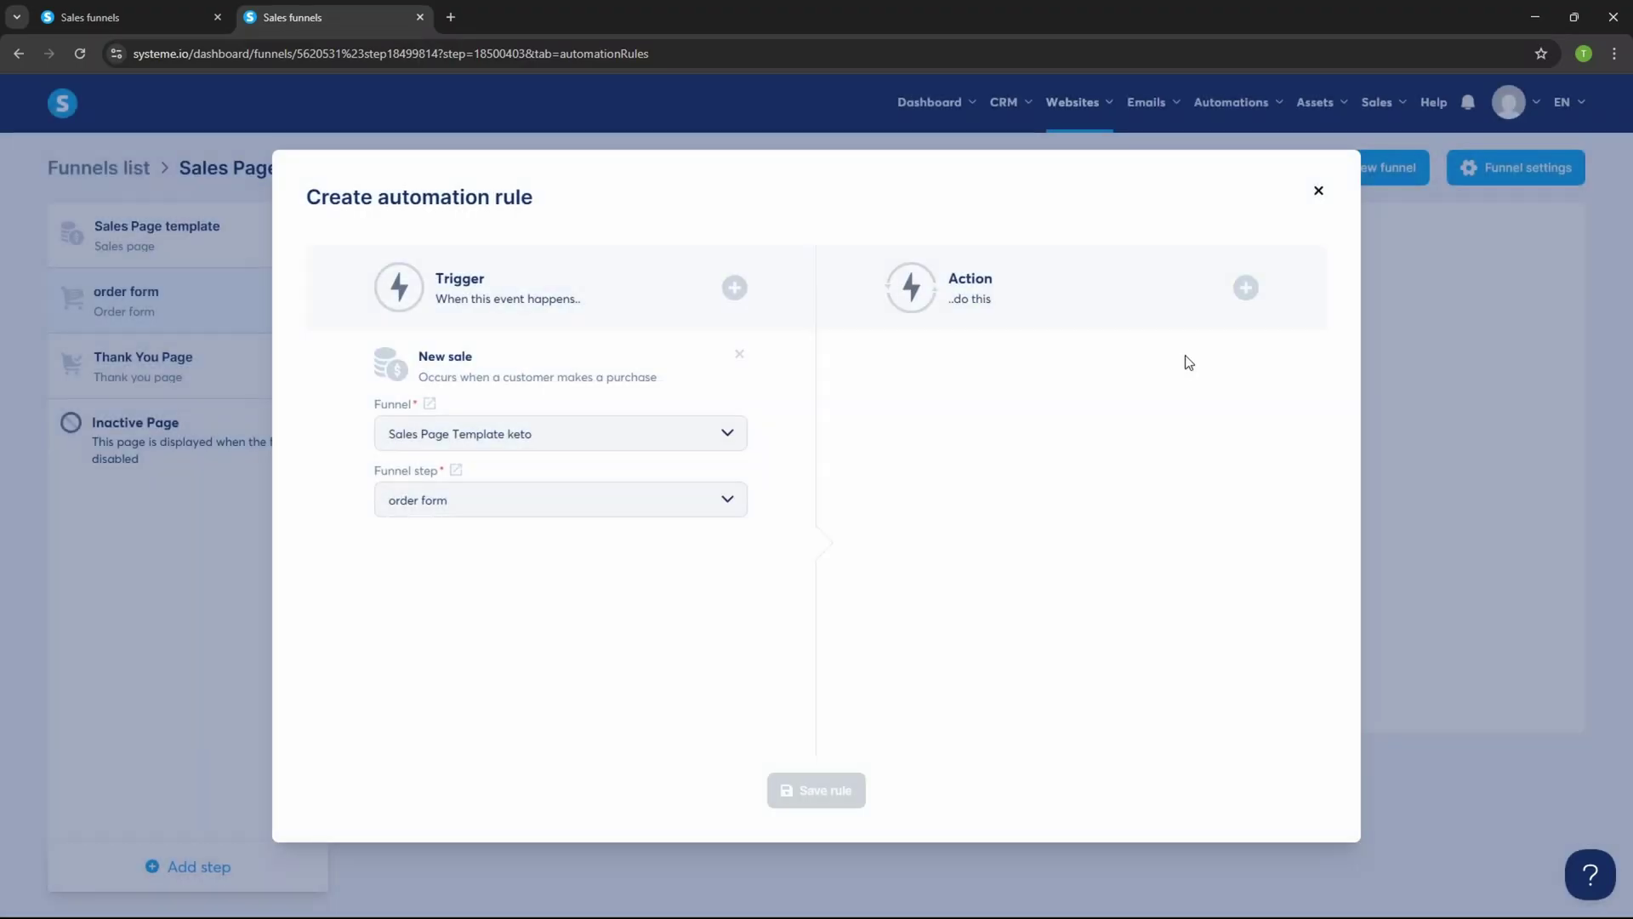
left_click(1257, 286)
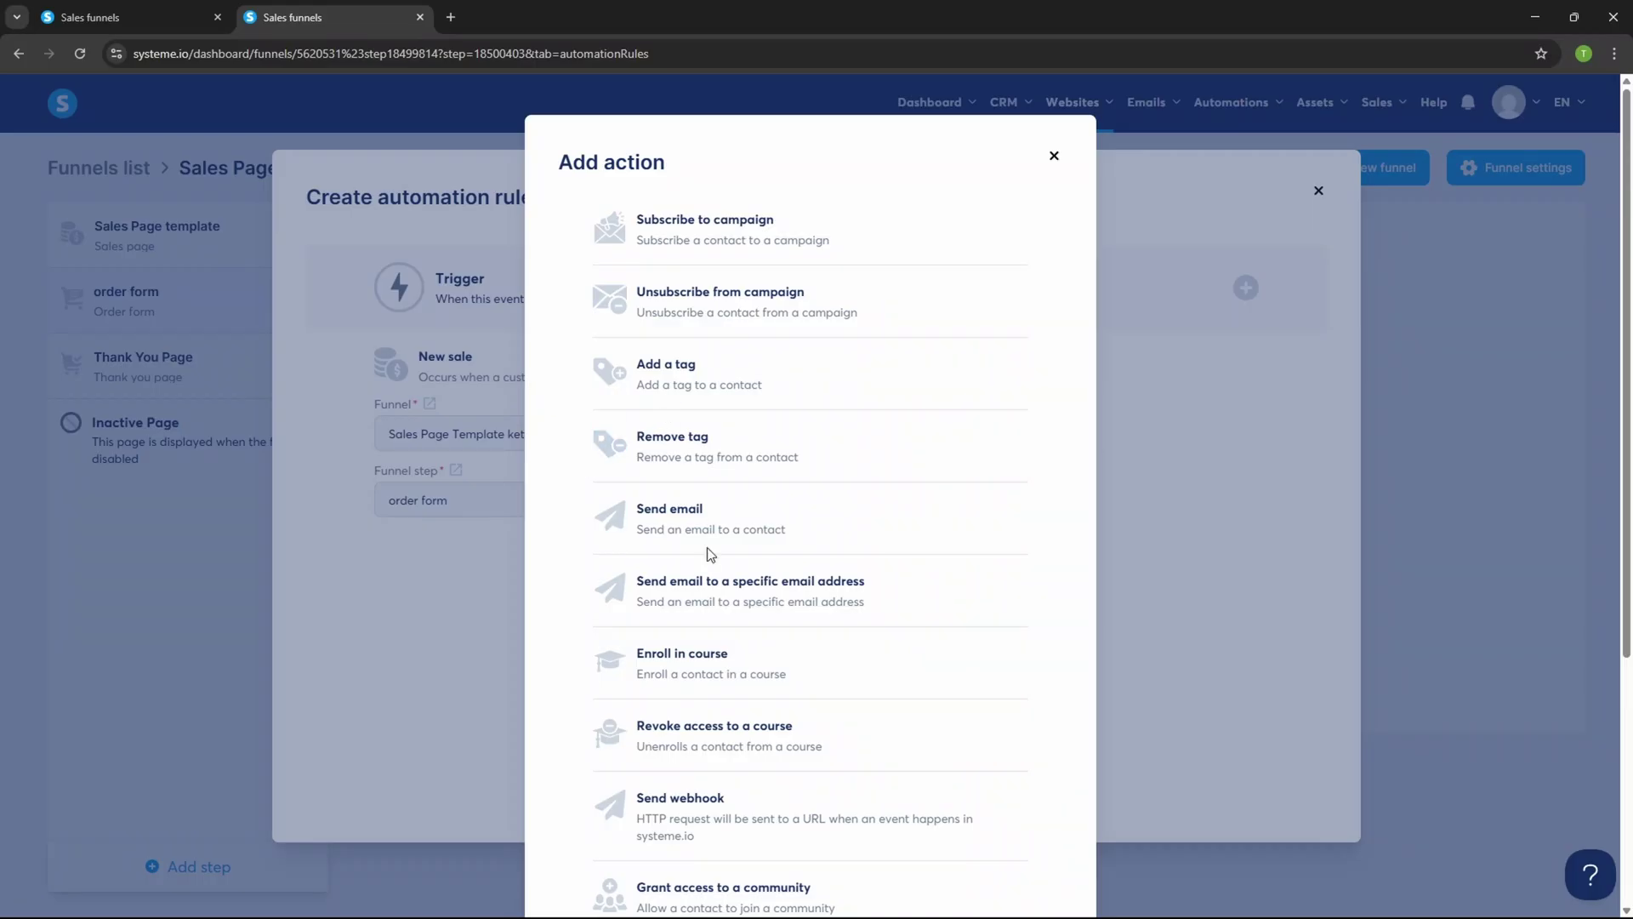
scroll(711, 553, "down", 1)
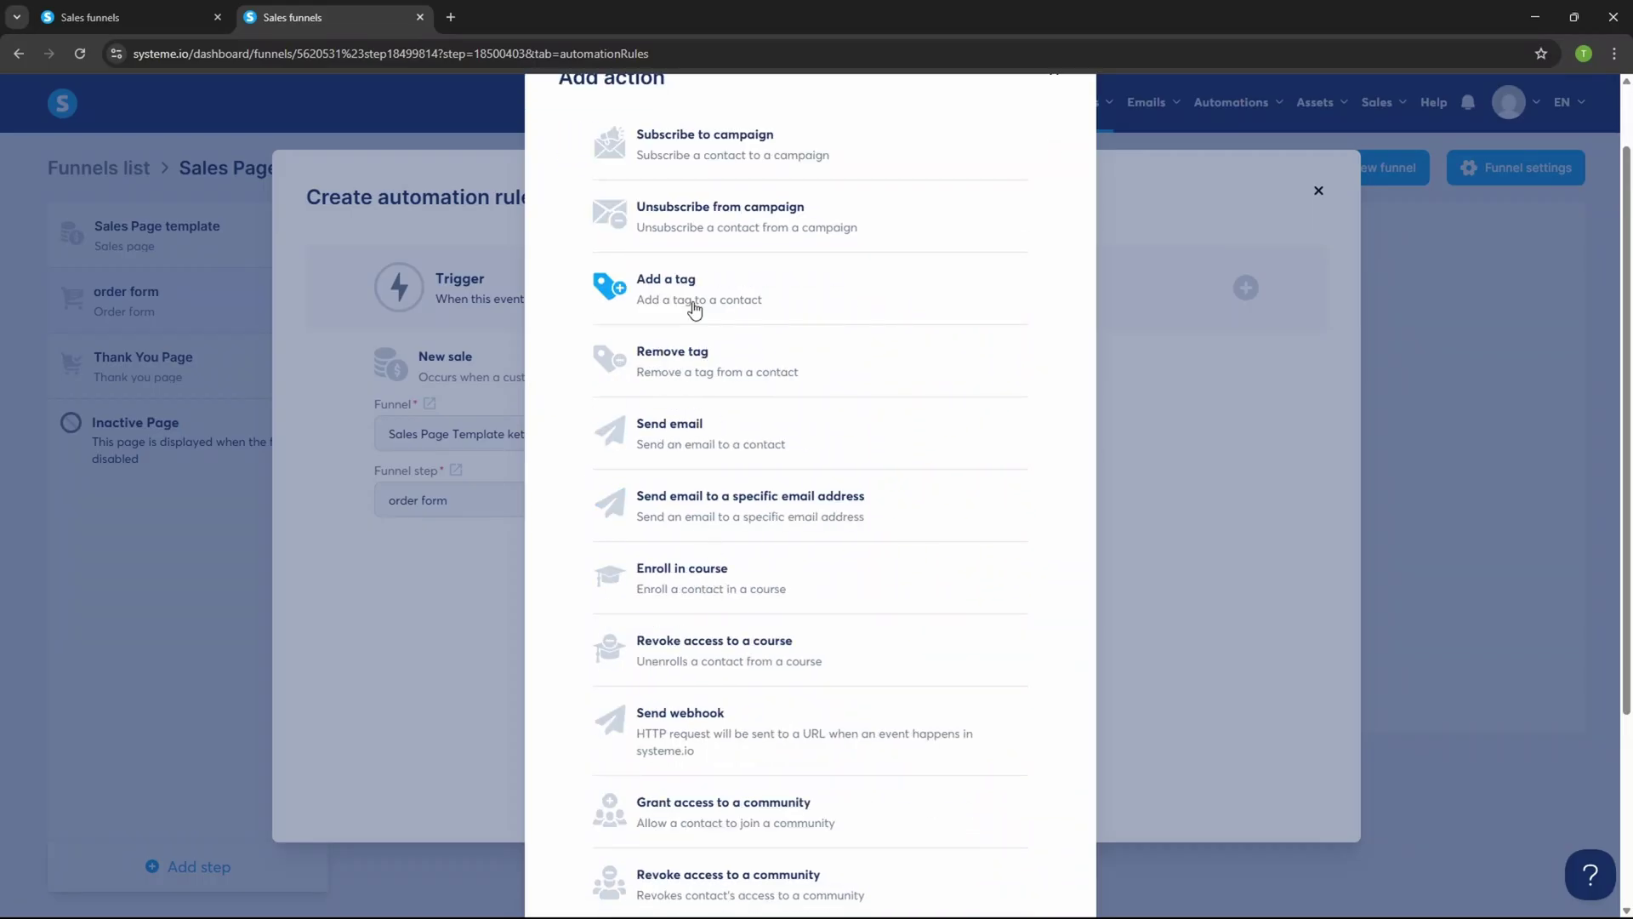